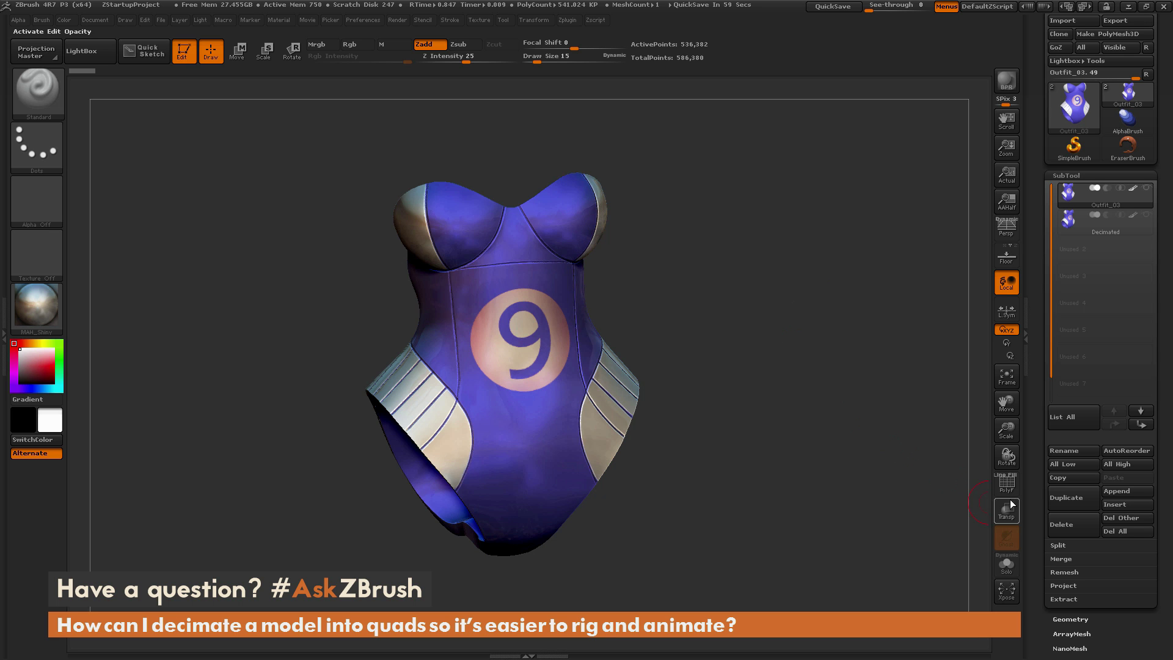
Step: Rotate the textured corset to view its back and inside, then open the Zplugin menu showing Decimation Master
{"action": "left_click_drag", "start_coordinate": [855, 397], "coordinate": [845, 376]}
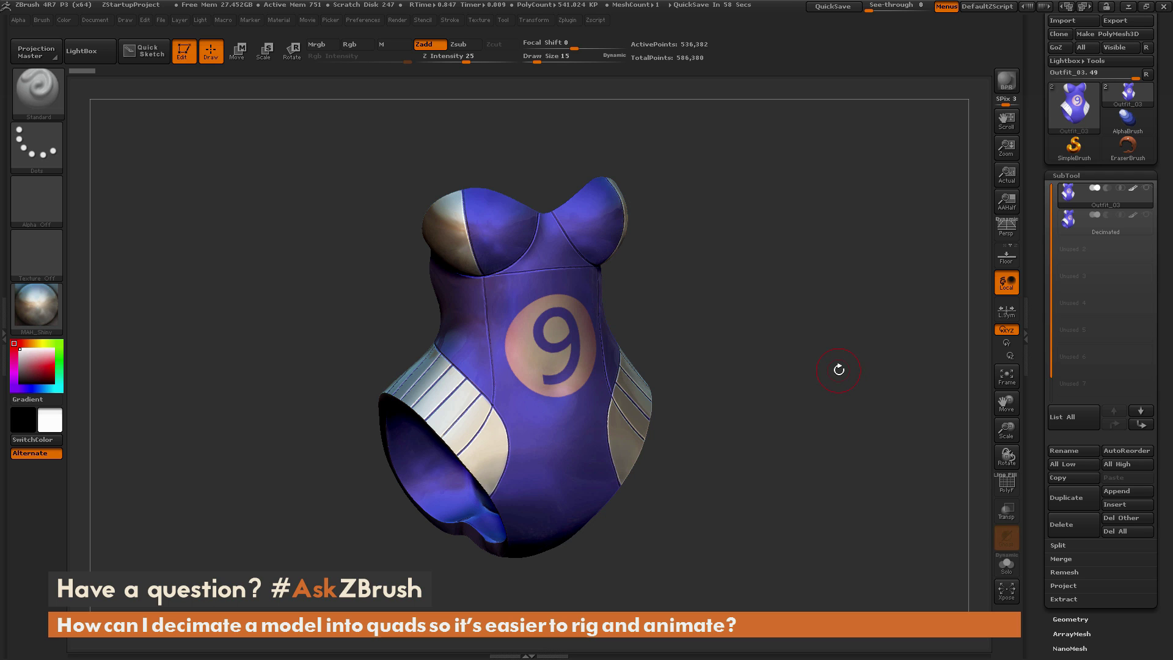
{"action": "left_click", "coordinate": [567, 20]}
Step: Select the Decimated subtool and enable PolyF to inspect its 49,898-point triangle mesh from the front
{"action": "left_click", "coordinate": [1122, 232]}
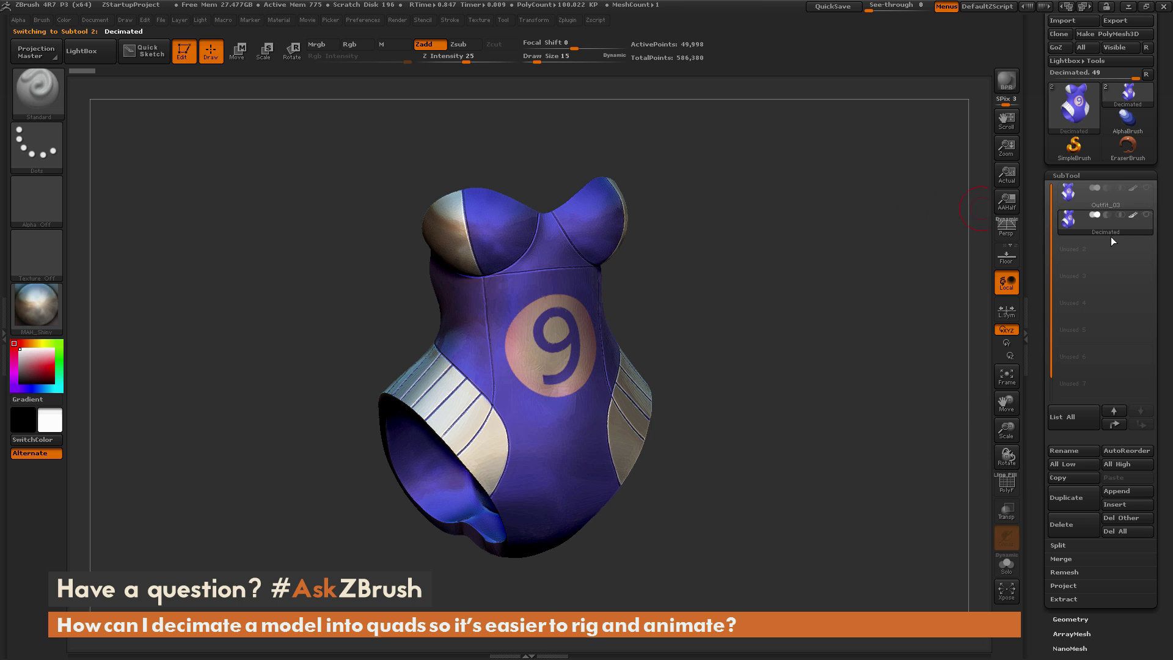
{"action": "left_click", "coordinate": [1011, 489]}
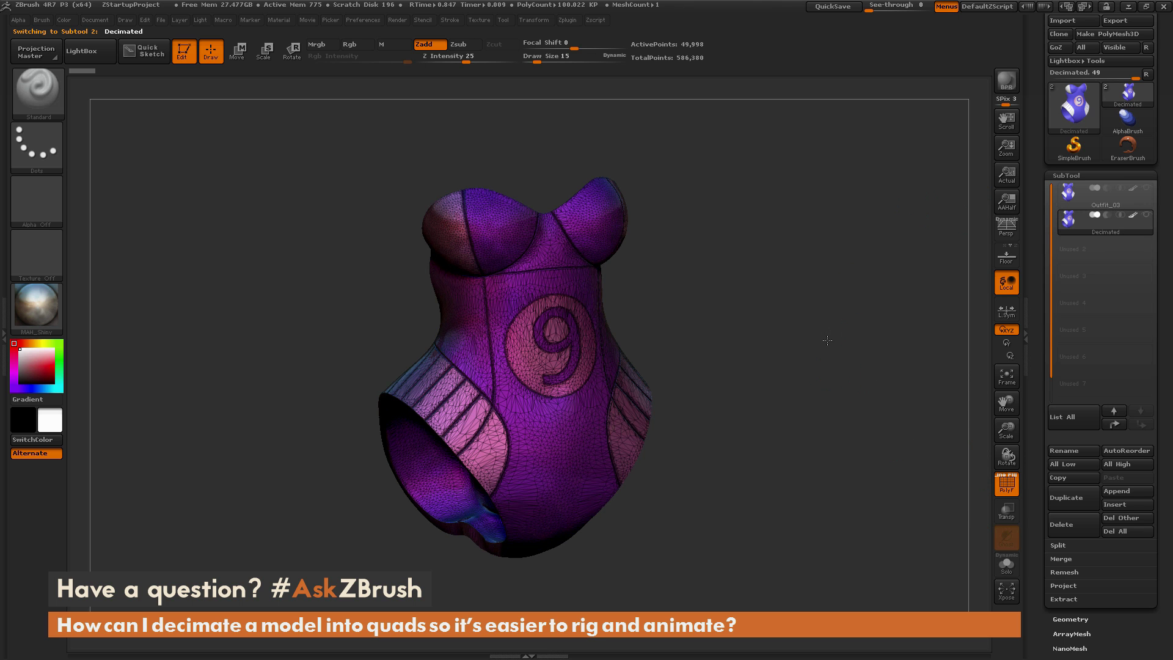
{"action": "mouse_move", "coordinate": [826, 334]}
{"action": "left_mouse_down"}
{"action": "mouse_move", "coordinate": [811, 321]}
{"action": "mouse_move", "coordinate": [854, 337]}
{"action": "mouse_move", "coordinate": [833, 341]}
{"action": "left_mouse_up"}
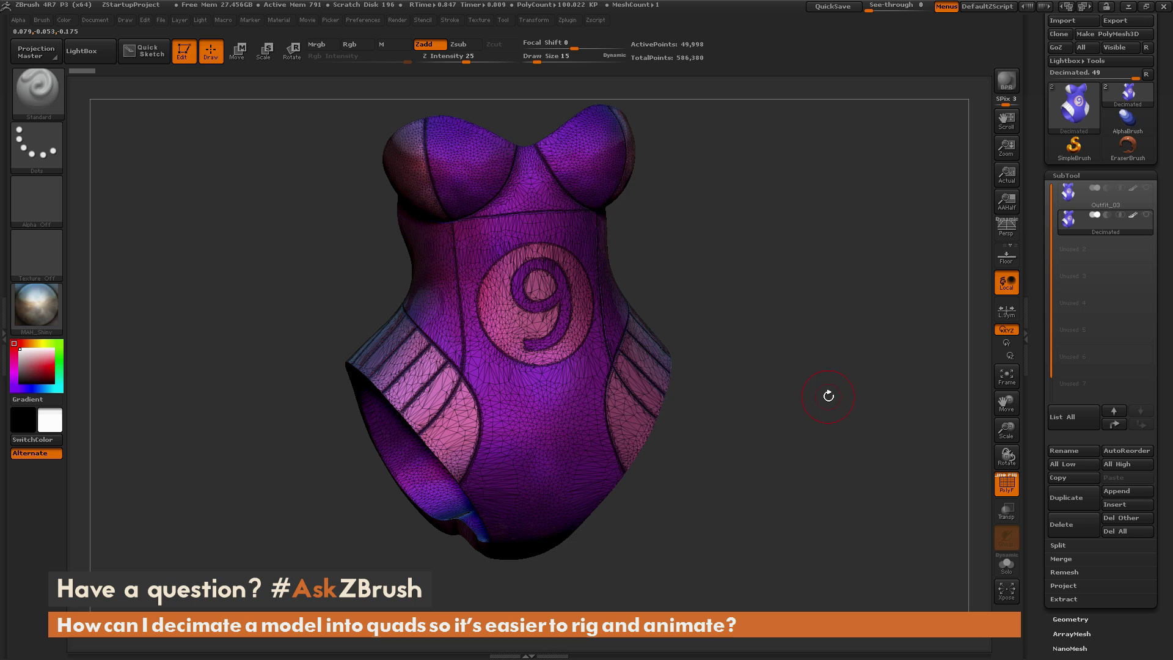
{"action": "left_click_drag", "start_coordinate": [828, 396], "coordinate": [828, 396]}
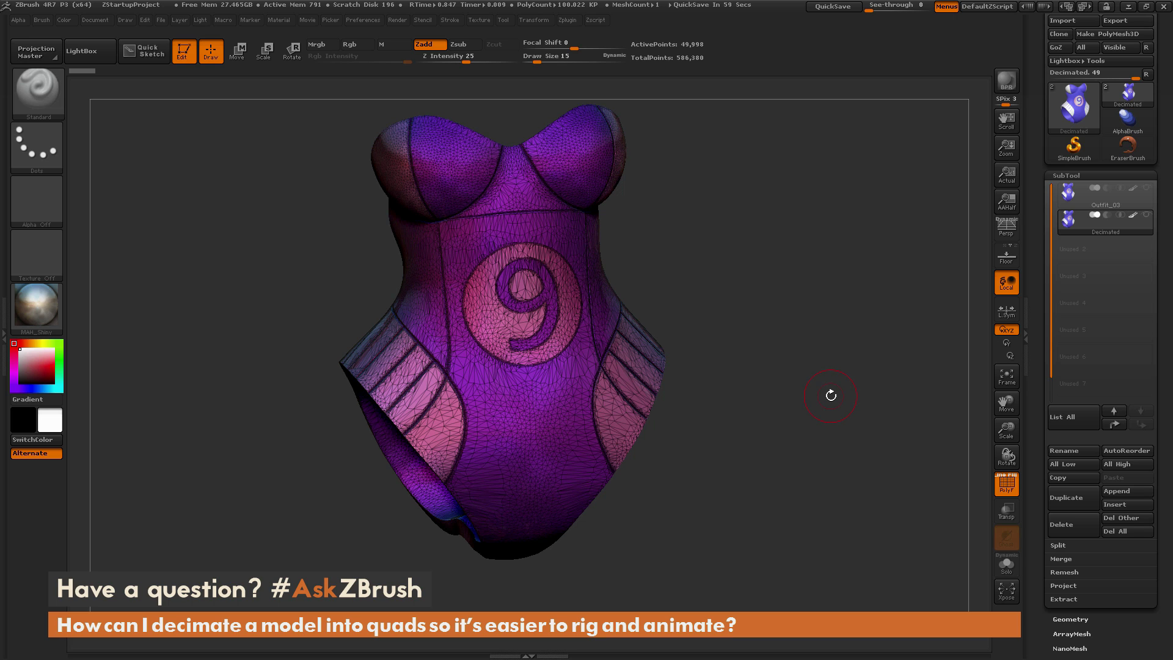
Step: Select the original Outfit_03 subtool and turn off the PolyF wireframe overlay
{"action": "left_click", "coordinate": [1101, 204]}
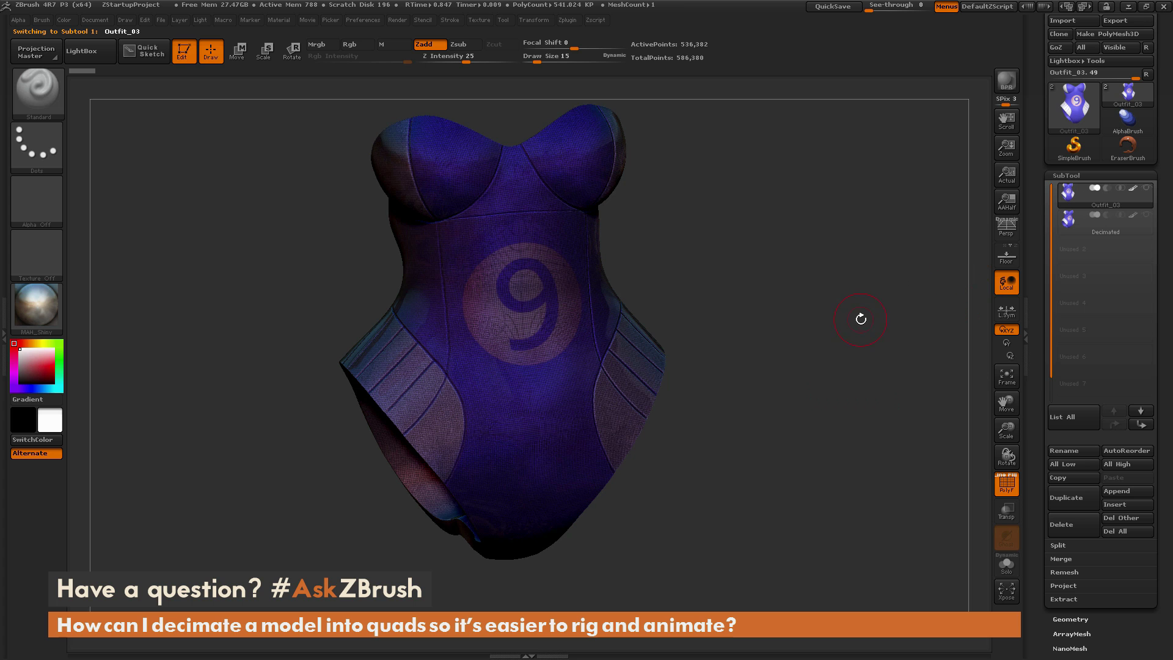
{"action": "left_click_drag", "start_coordinate": [838, 379], "coordinate": [916, 447]}
{"action": "left_click", "coordinate": [1004, 483]}
{"action": "mouse_move", "coordinate": [835, 427]}
{"action": "left_mouse_down"}
{"action": "mouse_move", "coordinate": [873, 428]}
{"action": "mouse_move", "coordinate": [840, 425]}
{"action": "left_mouse_up"}
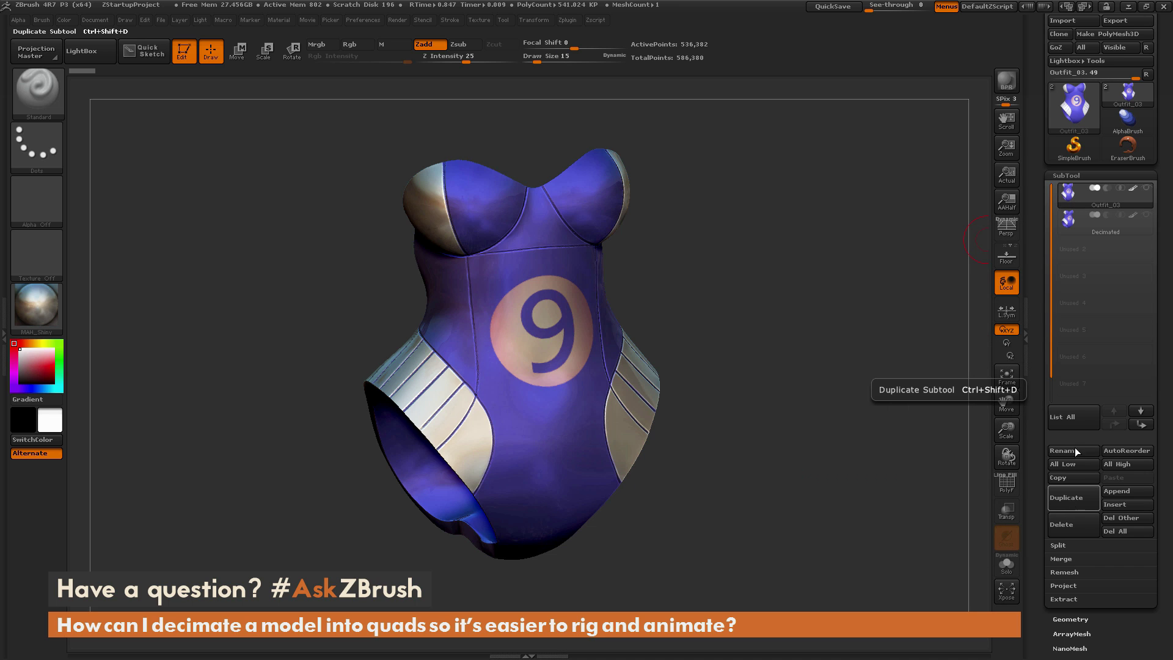
Step: Duplicate Outfit_03 into an Outfit_04 copy and make Outfit_03 active again
{"action": "left_click", "coordinate": [1073, 504]}
{"action": "left_click", "coordinate": [1131, 226]}
{"action": "left_click_drag", "start_coordinate": [798, 415], "coordinate": [806, 391]}
Step: Expand Geometry > ZRemesher and inspect the 536,382-point Outfit_03 corset from several angles
{"action": "scroll", "coordinate": [1035, 214], "scroll_direction": "down", "scroll_amount": 5}
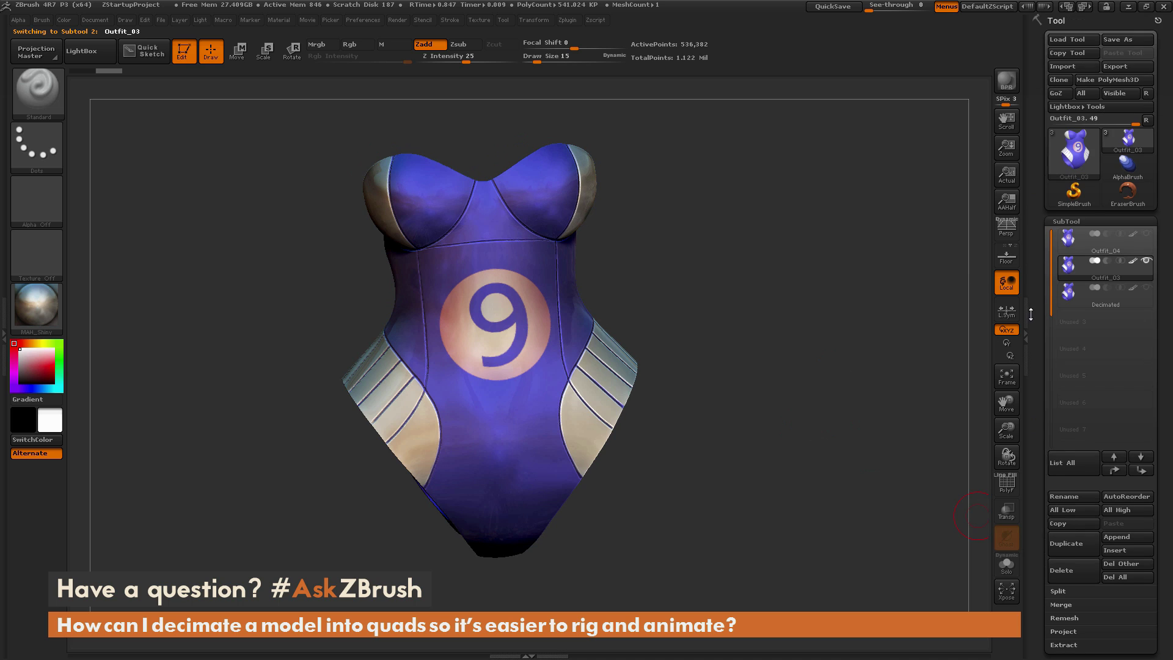
{"action": "left_click", "coordinate": [1091, 414]}
{"action": "left_click", "coordinate": [1081, 220]}
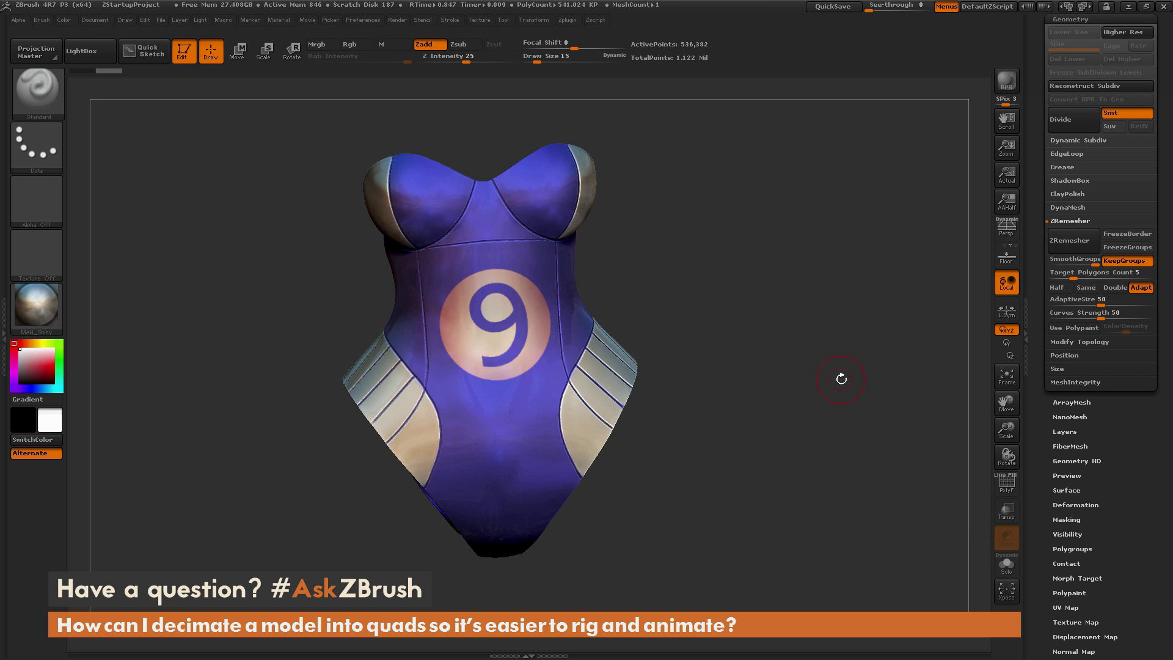
{"action": "left_click_drag", "start_coordinate": [841, 374], "coordinate": [841, 403]}
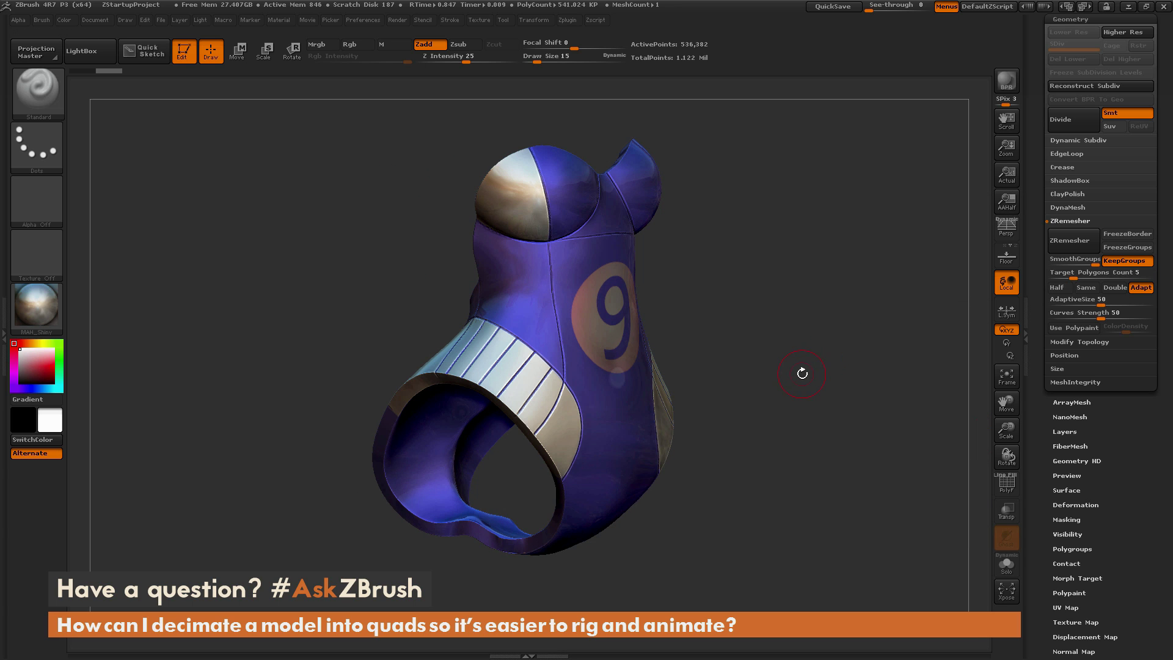
{"action": "left_click_drag", "start_coordinate": [804, 369], "coordinate": [682, 458]}
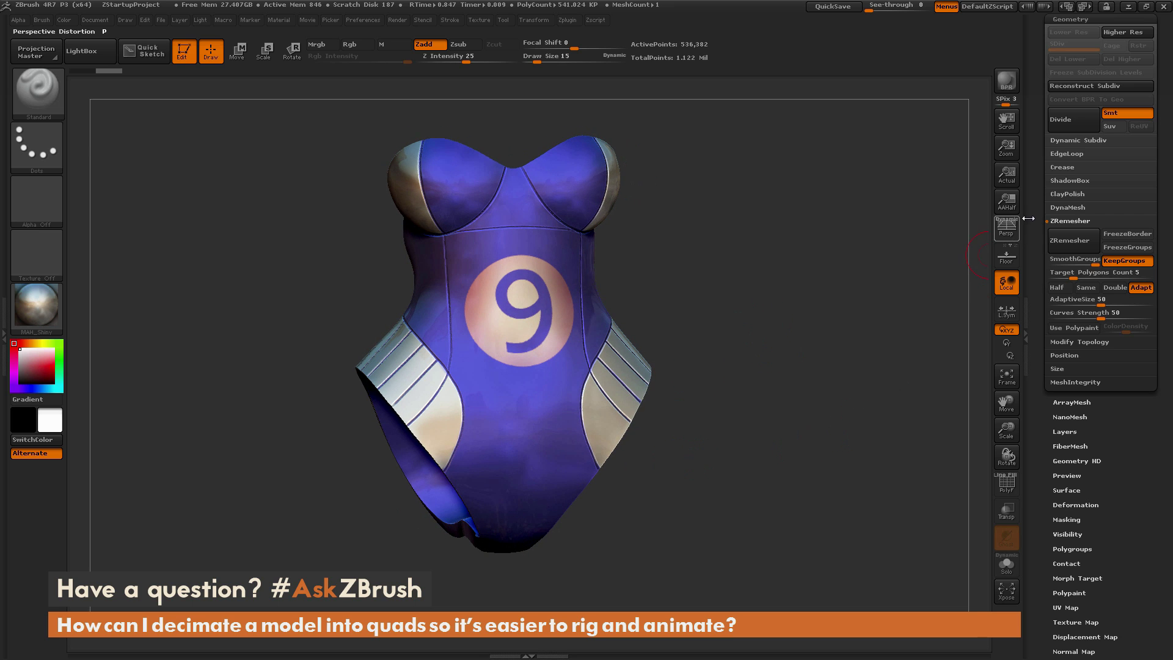
{"action": "left_click_drag", "start_coordinate": [1032, 89], "coordinate": [1032, 306]}
Step: Hide Outfit_03's polypaint and turn on PolyF to show its polygroup colours
{"action": "left_click", "coordinate": [1065, 222]}
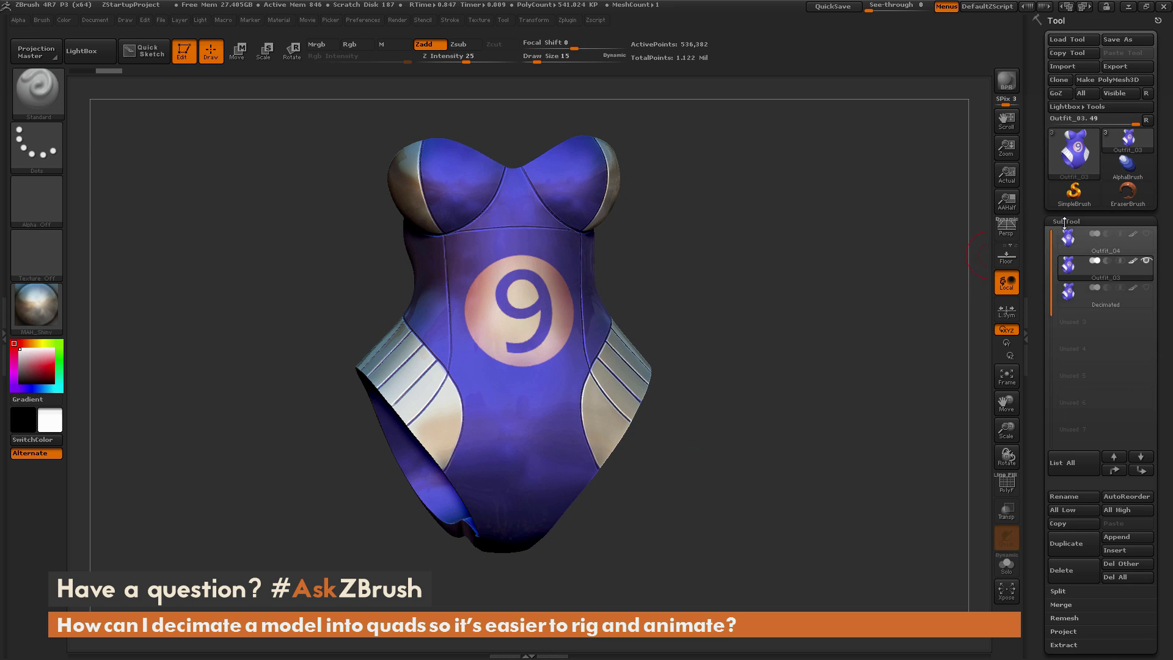
{"action": "left_click", "coordinate": [1132, 262]}
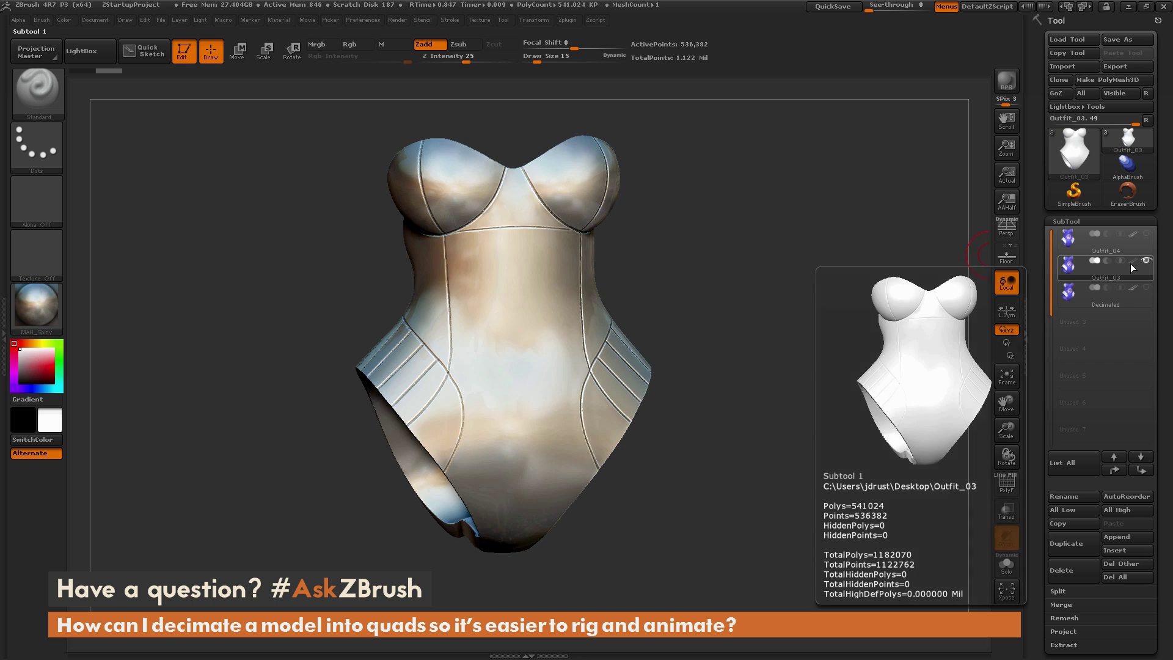
{"action": "left_click", "coordinate": [1006, 484]}
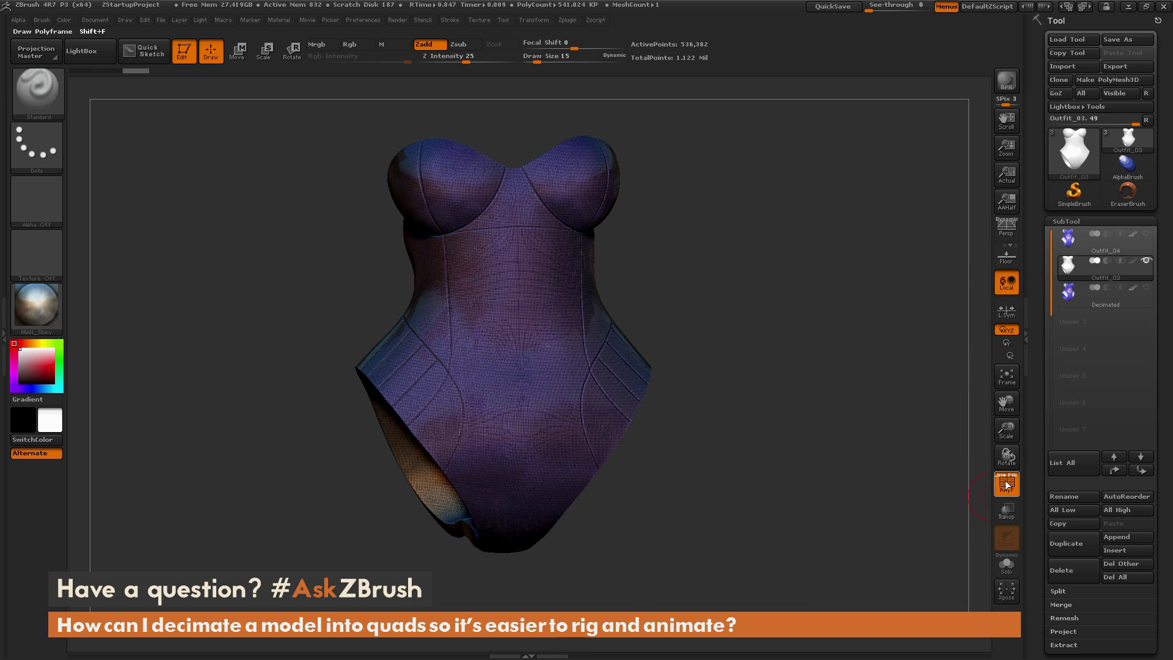
{"action": "left_click_drag", "start_coordinate": [885, 465], "coordinate": [916, 397]}
{"action": "left_click_drag", "start_coordinate": [709, 283], "coordinate": [582, 240]}
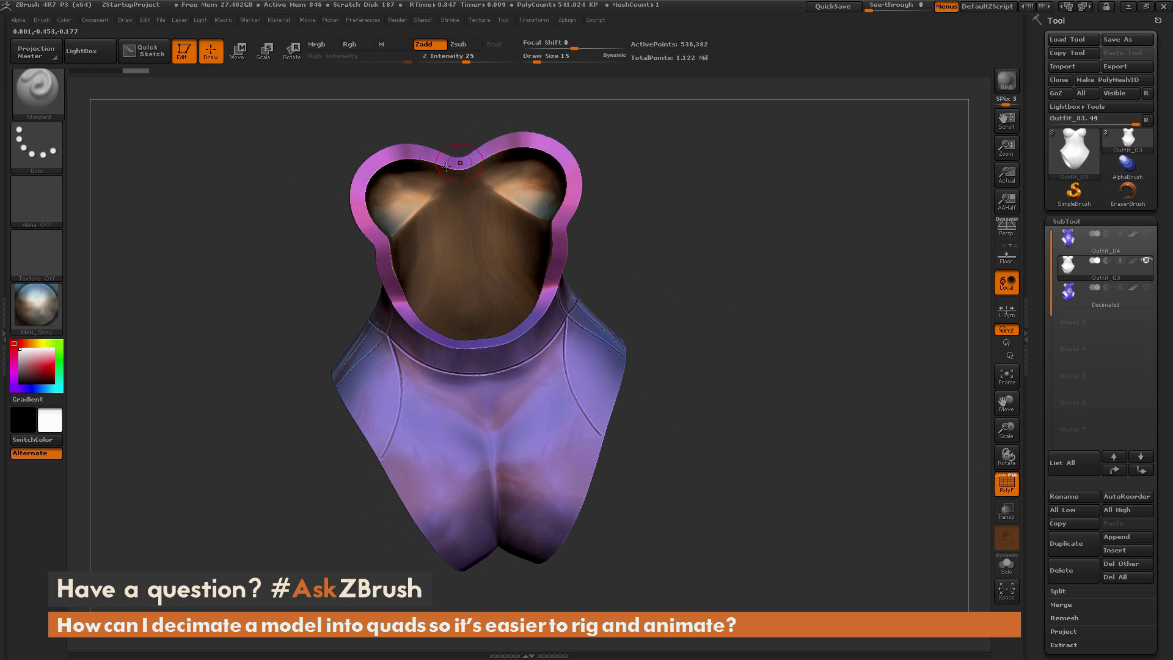
{"action": "left_click_drag", "start_coordinate": [757, 348], "coordinate": [487, 247]}
{"action": "left_click_drag", "start_coordinate": [881, 398], "coordinate": [898, 427]}
Step: Set ZRemesher's Target Polygons Count from 5 to 15
{"action": "left_click_drag", "start_coordinate": [1033, 503], "coordinate": [1039, 342]}
{"action": "left_click", "coordinate": [1070, 206]}
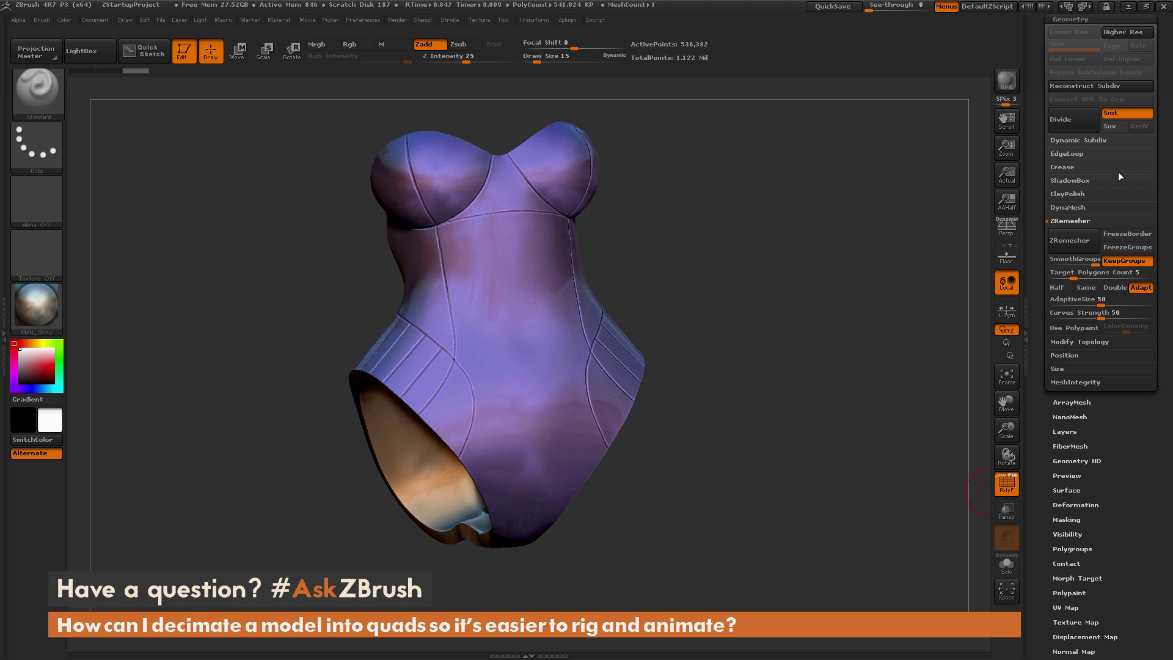
{"action": "left_click_drag", "start_coordinate": [791, 376], "coordinate": [807, 391]}
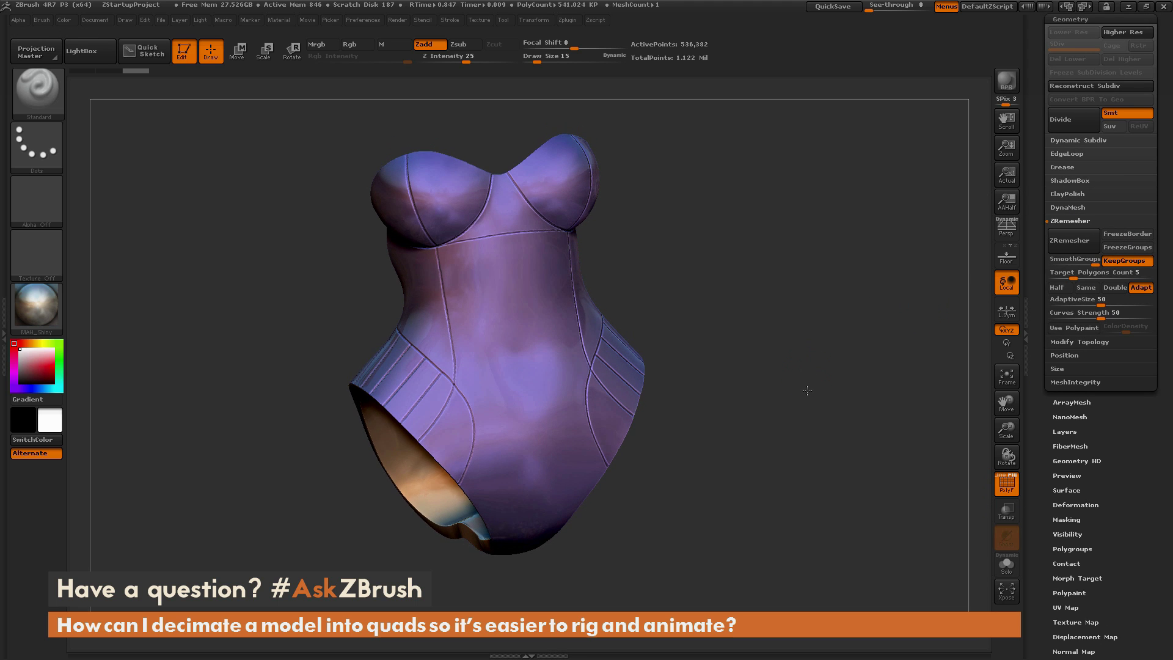
{"action": "left_click_drag", "start_coordinate": [808, 321], "coordinate": [803, 326]}
{"action": "left_click", "coordinate": [1071, 276]}
{"action": "type", "text": "15"}
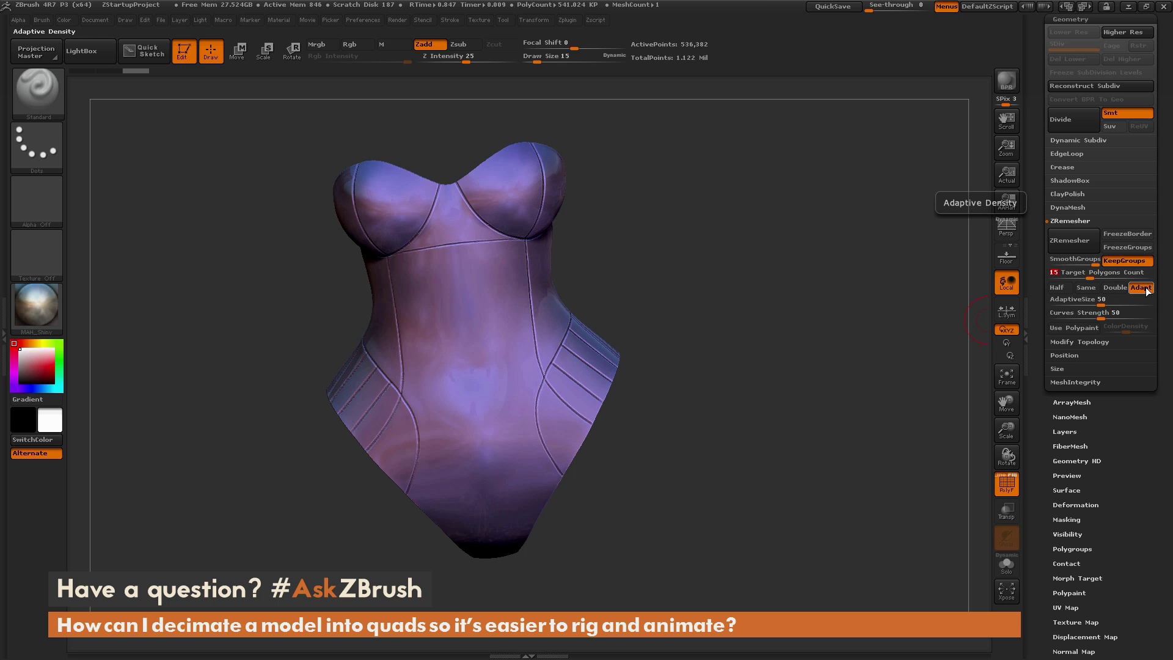
{"action": "left_click", "coordinate": [1069, 241]}
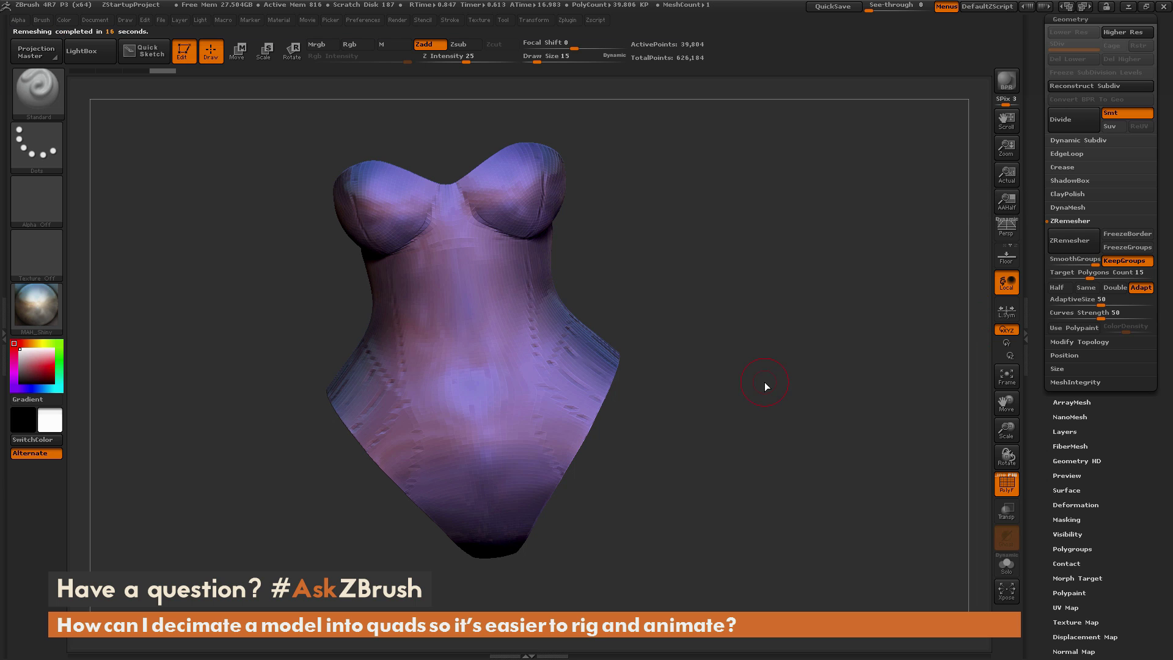
{"action": "left_click_drag", "start_coordinate": [858, 422], "coordinate": [833, 385]}
{"action": "left_click", "coordinate": [1001, 482]}
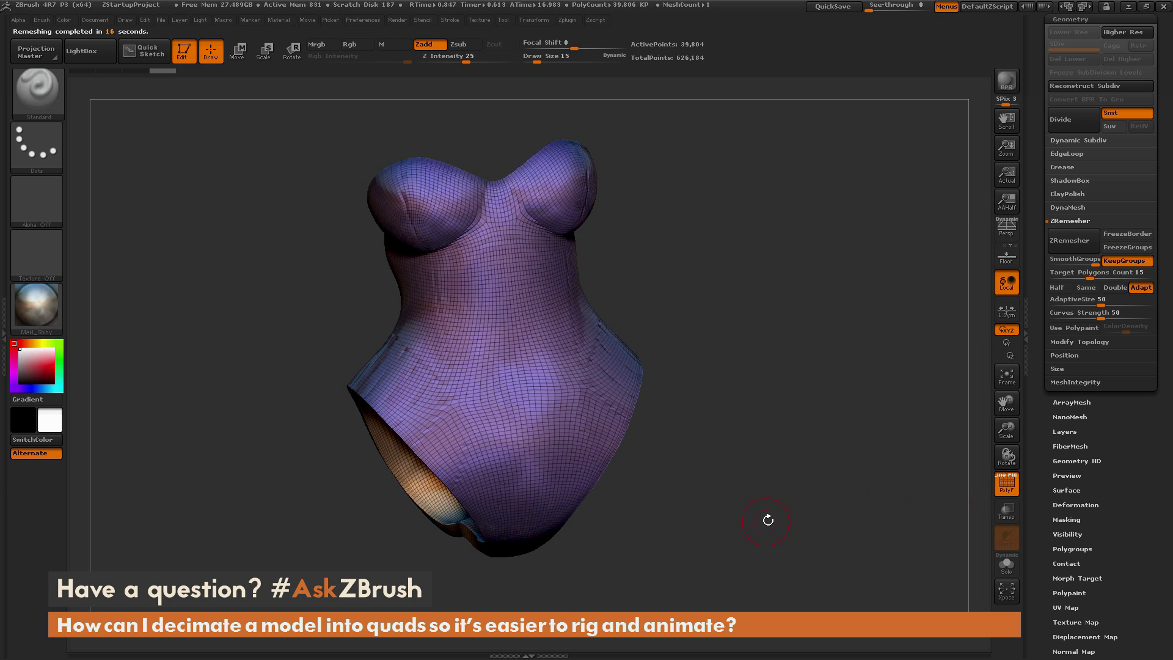
{"action": "mouse_move", "coordinate": [764, 517]}
{"action": "left_mouse_down"}
{"action": "mouse_move", "coordinate": [784, 519]}
{"action": "mouse_move", "coordinate": [726, 535]}
{"action": "mouse_move", "coordinate": [812, 511]}
{"action": "mouse_move", "coordinate": [785, 508]}
{"action": "left_mouse_up"}
{"action": "left_click_drag", "start_coordinate": [684, 391], "coordinate": [731, 385], "text": "shift"}
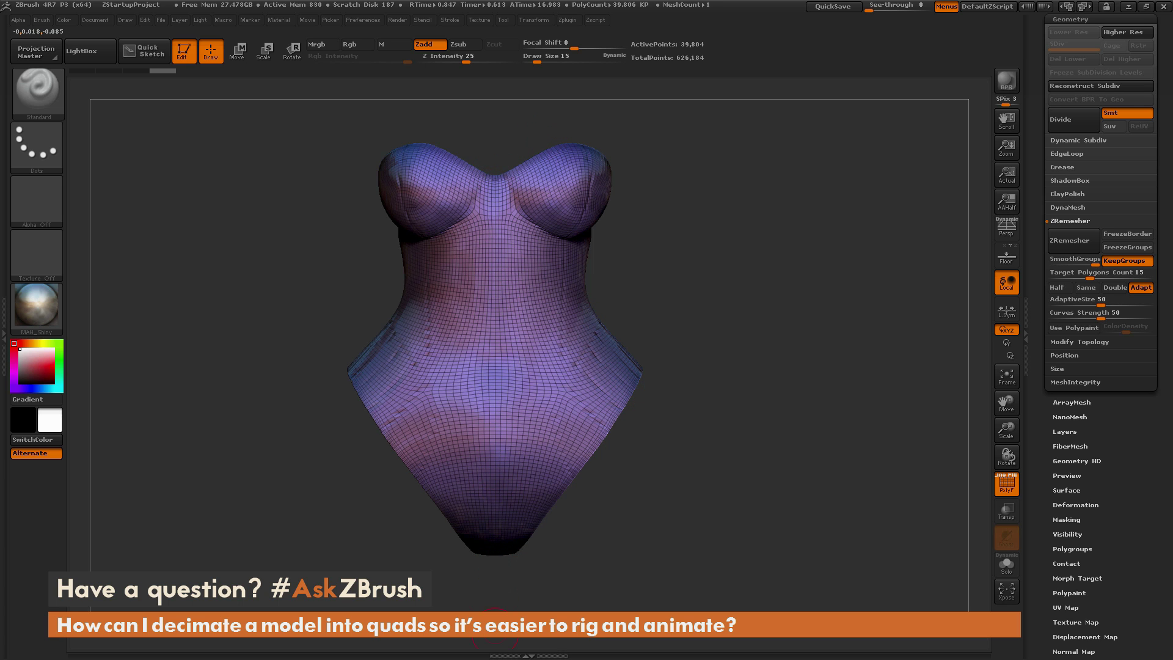
{"action": "left_click_drag", "start_coordinate": [794, 318], "coordinate": [813, 398]}
{"action": "mouse_move", "coordinate": [712, 275]}
{"action": "left_mouse_down"}
{"action": "mouse_move", "coordinate": [696, 275]}
{"action": "mouse_move", "coordinate": [740, 290]}
{"action": "mouse_move", "coordinate": [599, 300]}
{"action": "left_mouse_up"}
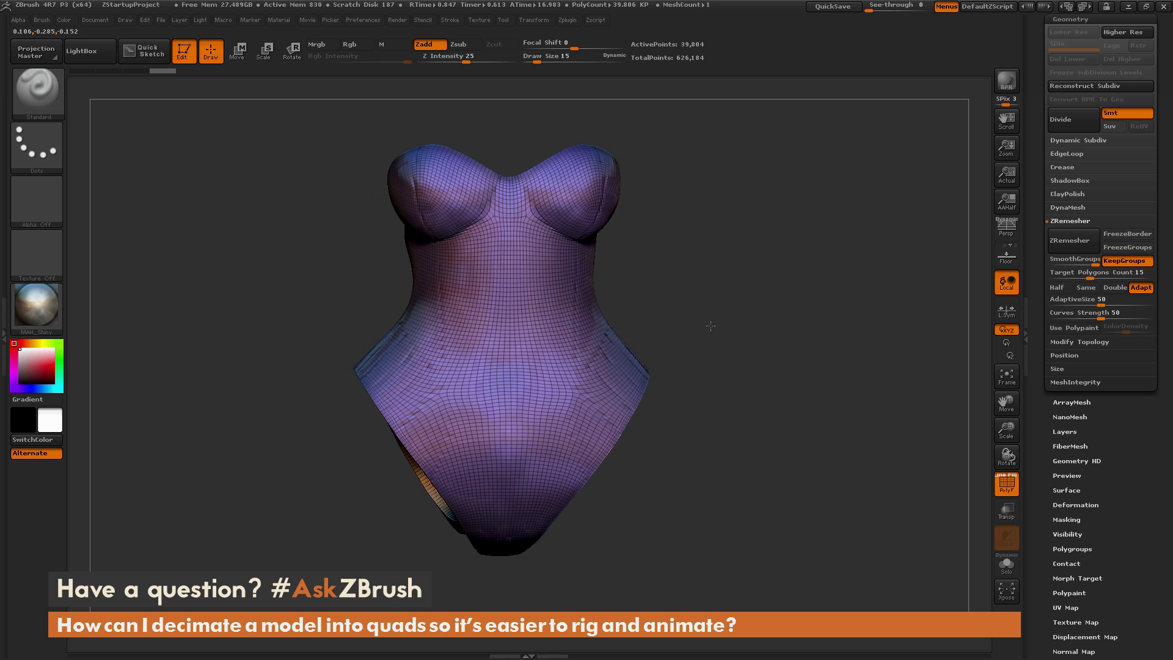
{"action": "left_click_drag", "start_coordinate": [706, 326], "coordinate": [705, 325]}
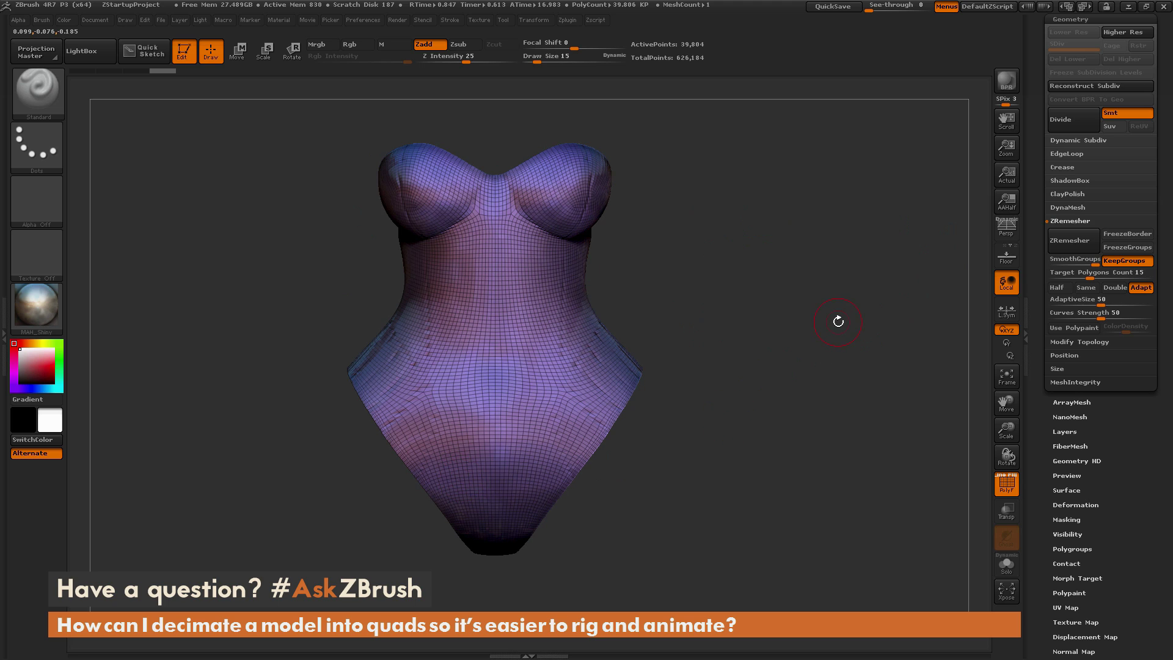
Step: Turn off Adapt, enable Half, and run ZRemesher on the corset
{"action": "left_click", "coordinate": [1139, 290]}
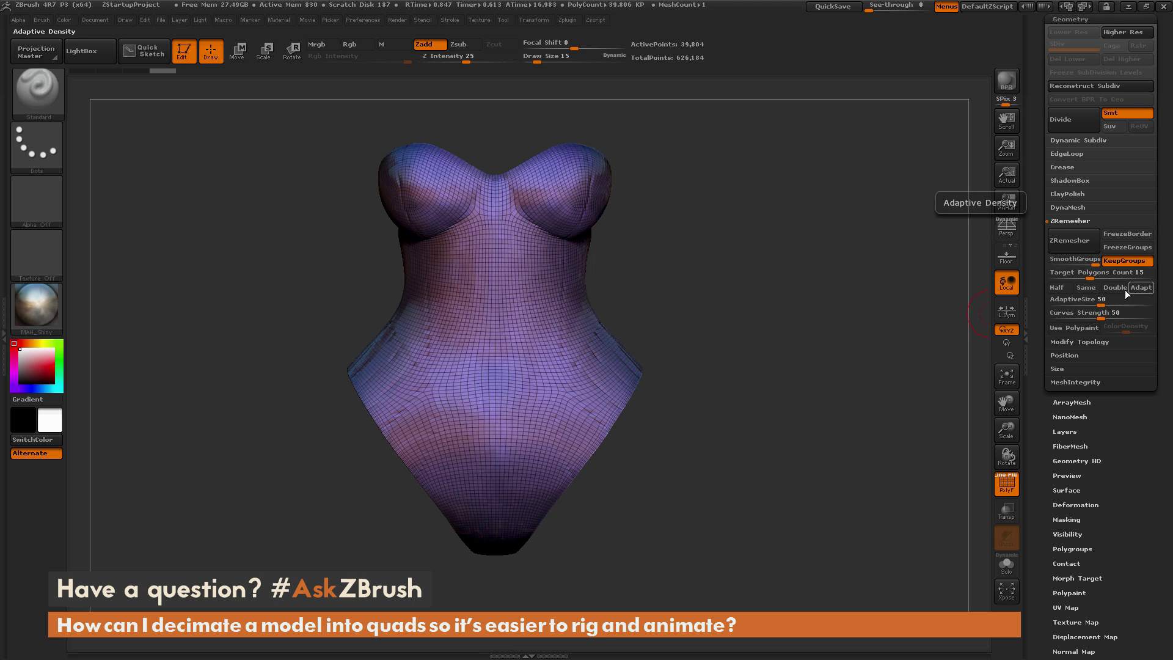
{"action": "left_click", "coordinate": [1060, 288]}
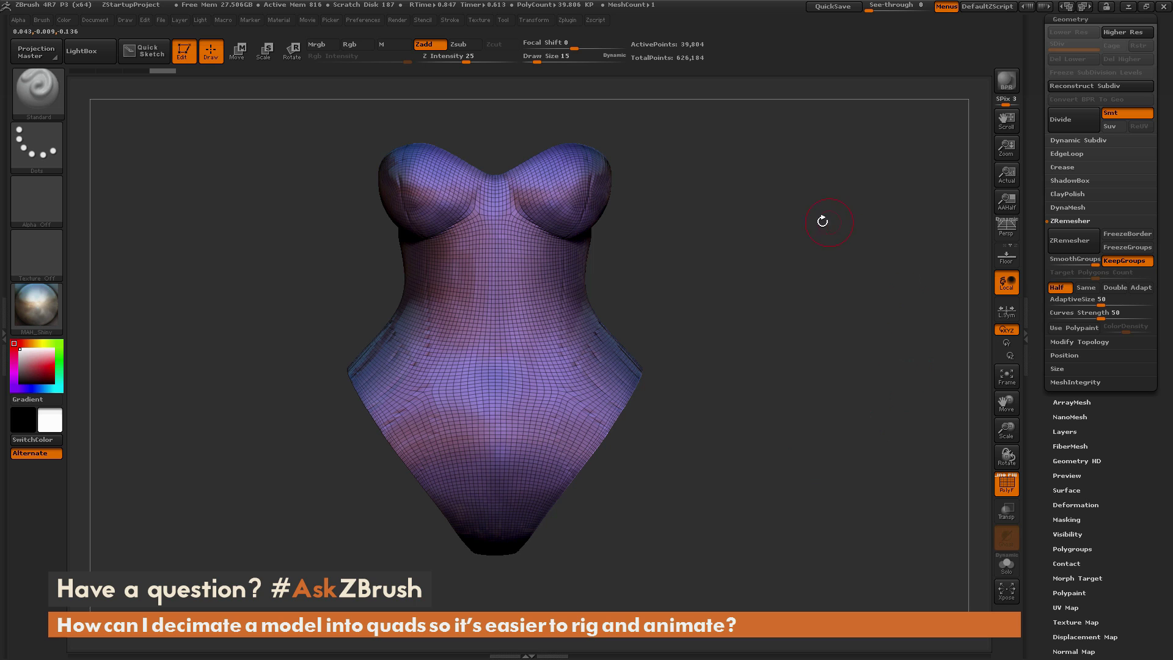
{"action": "left_click", "coordinate": [1082, 244]}
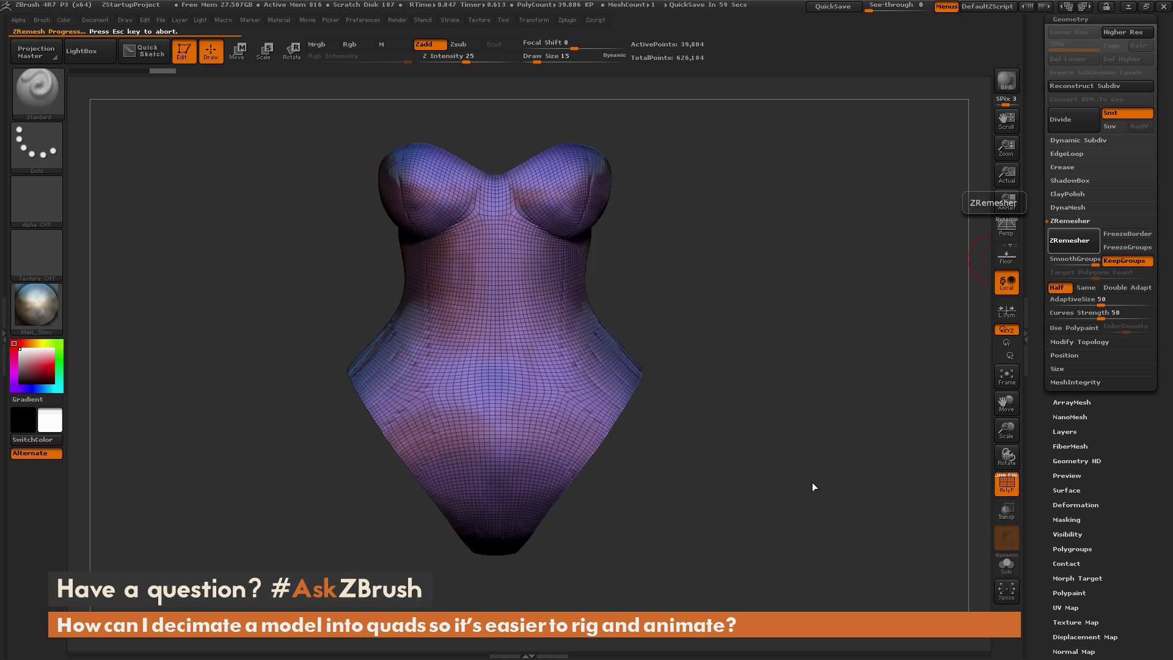
{"action": "left_click_drag", "start_coordinate": [839, 411], "coordinate": [978, 303]}
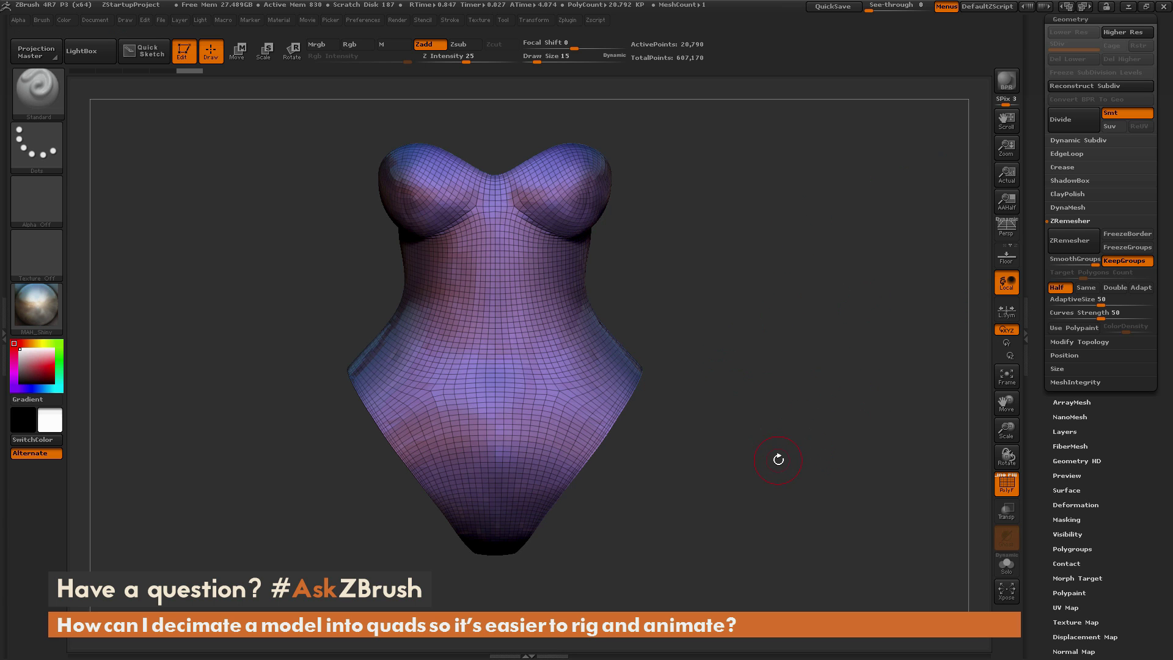
{"action": "left_click_drag", "start_coordinate": [796, 477], "coordinate": [688, 335]}
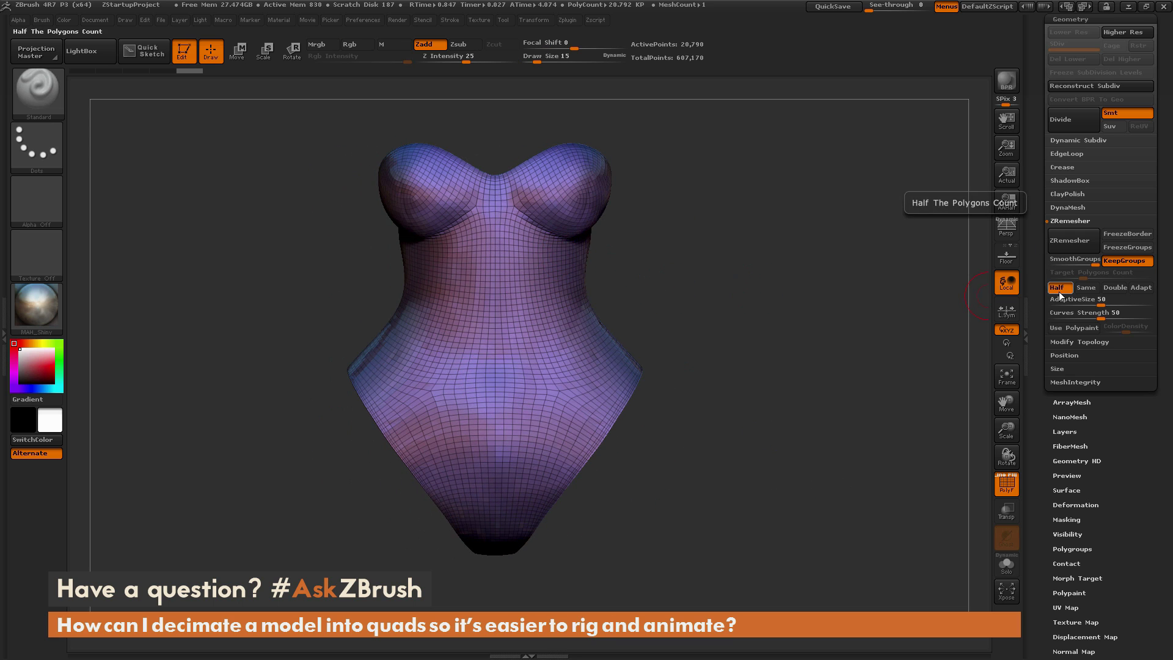
Step: Run ZRemesher a second time, reducing the corset to 11,145 points
{"action": "left_click", "coordinate": [1068, 240]}
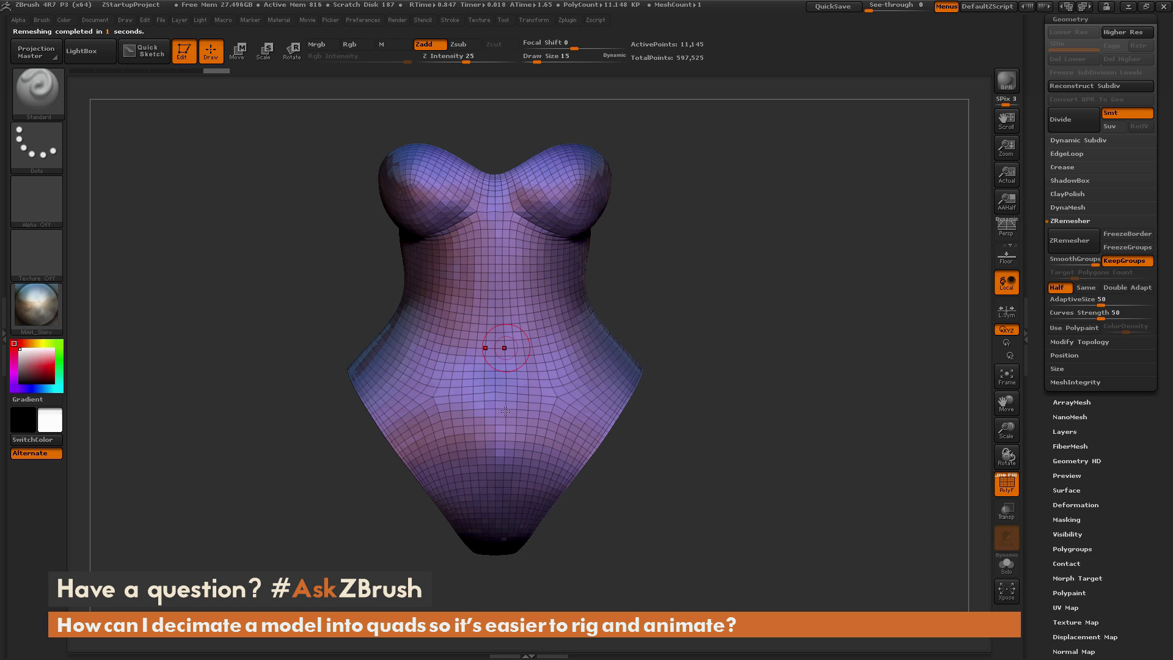
{"action": "left_click_drag", "start_coordinate": [840, 493], "coordinate": [785, 471]}
{"action": "mouse_move", "coordinate": [703, 321]}
{"action": "left_mouse_down"}
{"action": "mouse_move", "coordinate": [806, 303]}
{"action": "mouse_move", "coordinate": [819, 315]}
{"action": "mouse_move", "coordinate": [693, 332]}
{"action": "left_mouse_up"}
Step: Select Outfit_04, turn off PolyF, then reselect the remeshed Outfit_03 corset
{"action": "left_click_drag", "start_coordinate": [653, 373], "coordinate": [886, 317]}
{"action": "scroll", "coordinate": [1042, 358], "scroll_direction": "up", "scroll_amount": 5}
{"action": "left_click", "coordinate": [1069, 224]}
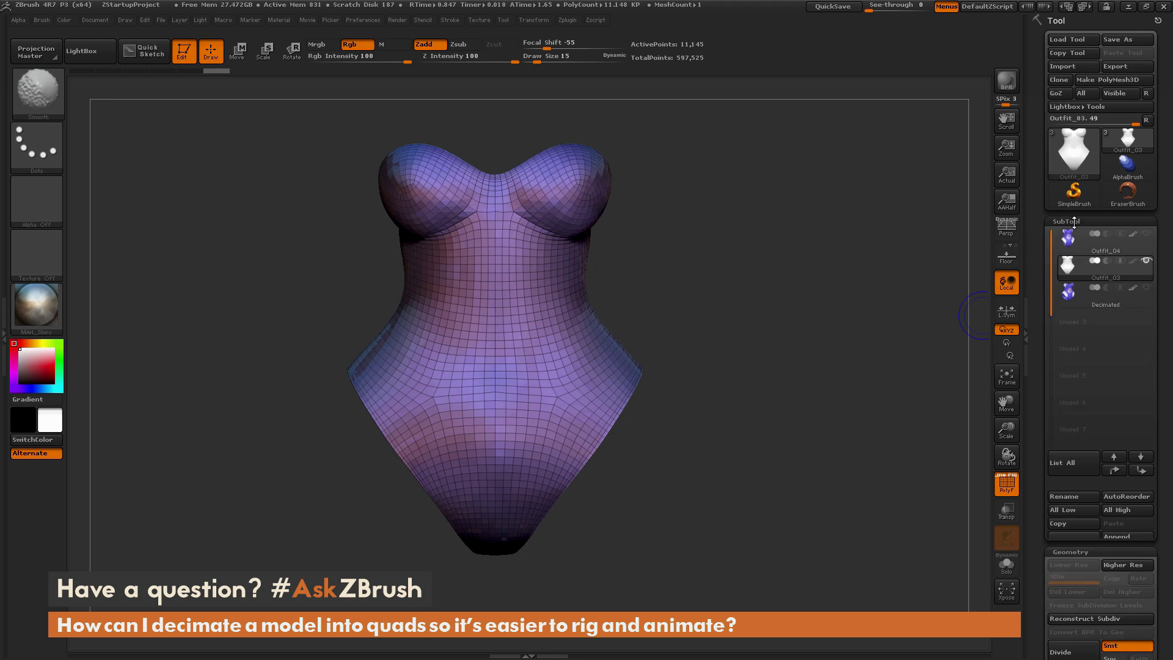
{"action": "left_click", "coordinate": [1095, 255]}
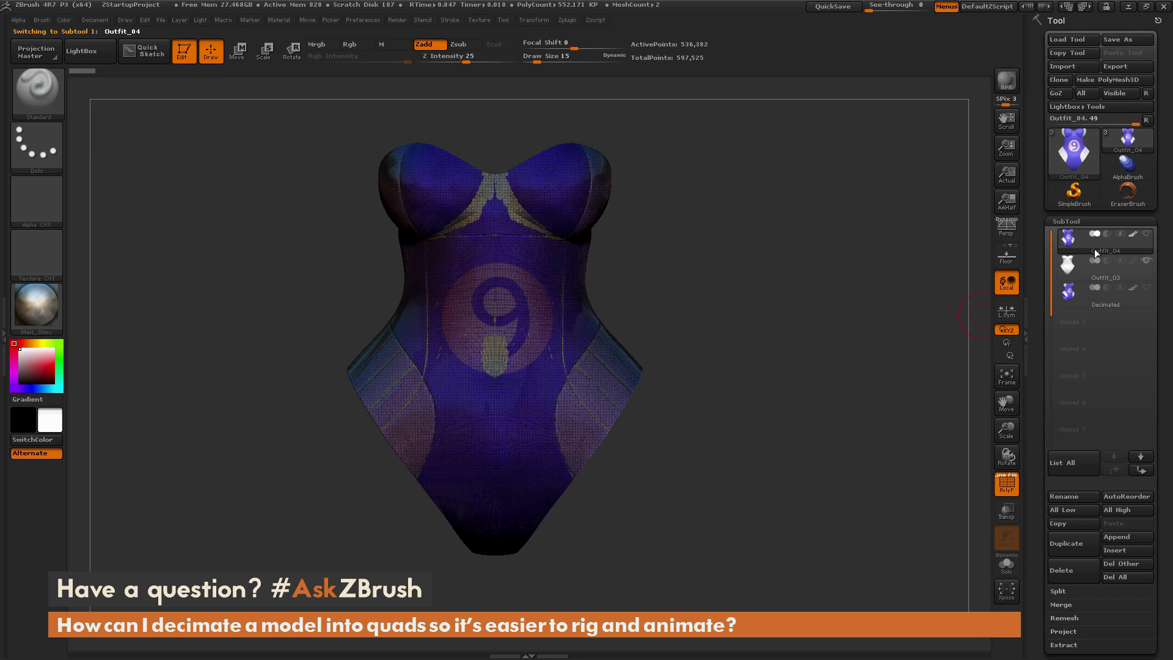
{"action": "left_click", "coordinate": [1006, 484]}
{"action": "left_click", "coordinate": [1124, 277]}
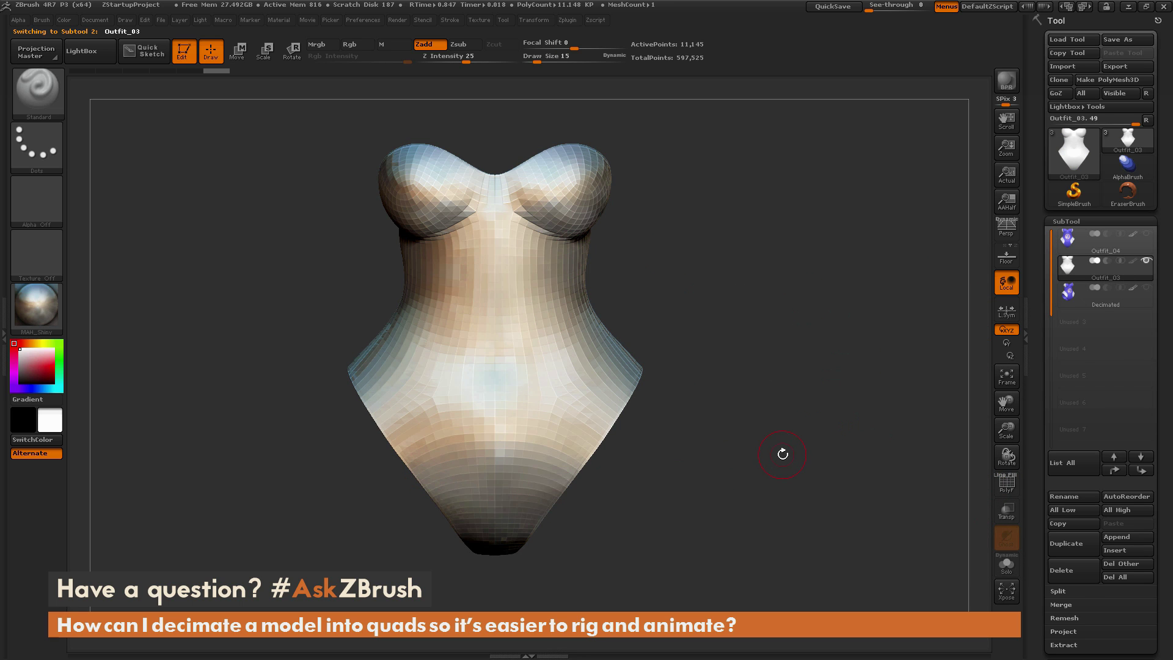
{"action": "mouse_move", "coordinate": [807, 428]}
{"action": "left_mouse_down"}
{"action": "mouse_move", "coordinate": [779, 370]}
{"action": "mouse_move", "coordinate": [804, 430]}
{"action": "left_mouse_up"}
{"action": "mouse_move", "coordinate": [1109, 276]}
{"action": "mouse_move", "coordinate": [745, 261]}
{"action": "left_mouse_down"}
{"action": "mouse_move", "coordinate": [859, 283]}
{"action": "mouse_move", "coordinate": [781, 289]}
{"action": "left_mouse_up"}
{"action": "left_click_drag", "start_coordinate": [770, 362], "coordinate": [739, 293]}
Step: Subdivide the remeshed Outfit_03 one level with Geometry > Divide, to 44,588 points
{"action": "scroll", "coordinate": [1035, 411], "scroll_direction": "down", "scroll_amount": 1}
{"action": "scroll", "coordinate": [1035, 411], "scroll_direction": "down", "scroll_amount": 5}
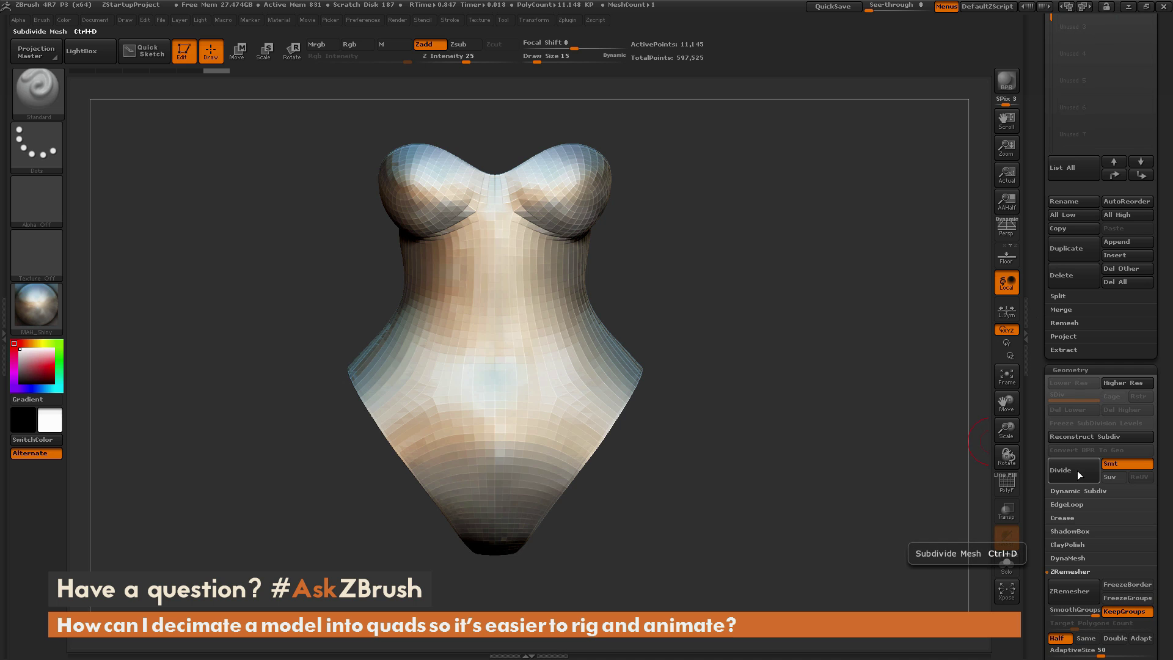
{"action": "left_click", "coordinate": [1076, 470]}
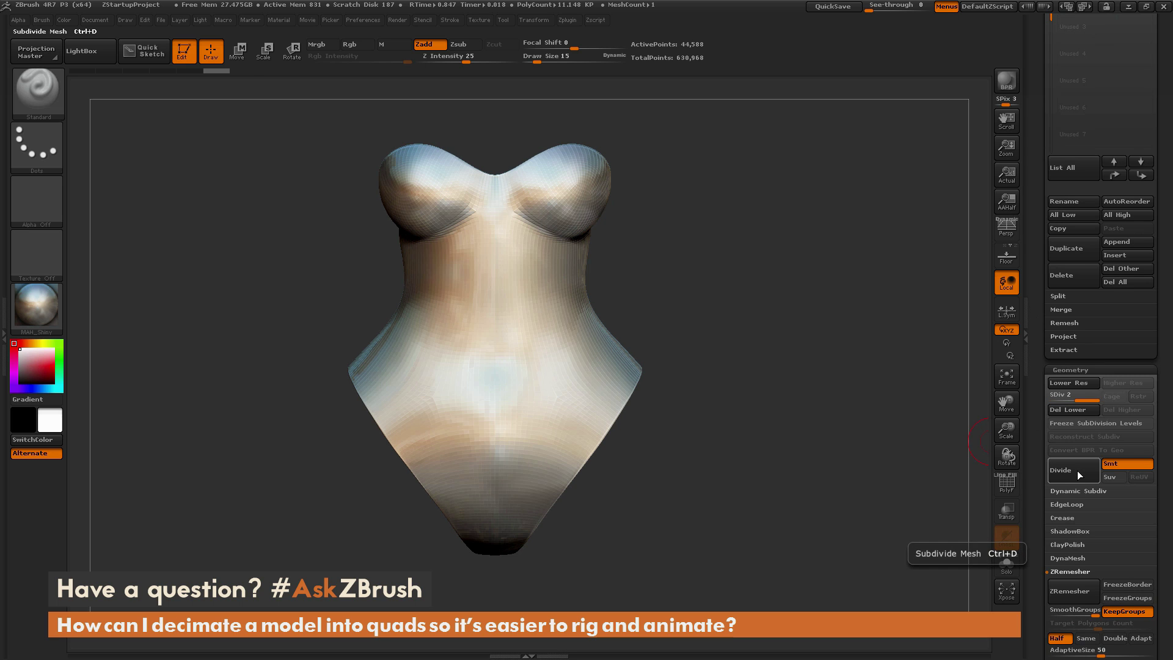
{"action": "left_click_drag", "start_coordinate": [874, 443], "coordinate": [1020, 241]}
Step: Make the original Outfit_04 model visible with its eye icon
{"action": "scroll", "coordinate": [1036, 289], "scroll_direction": "up", "scroll_amount": 3}
{"action": "scroll", "coordinate": [1036, 289], "scroll_direction": "up", "scroll_amount": 1}
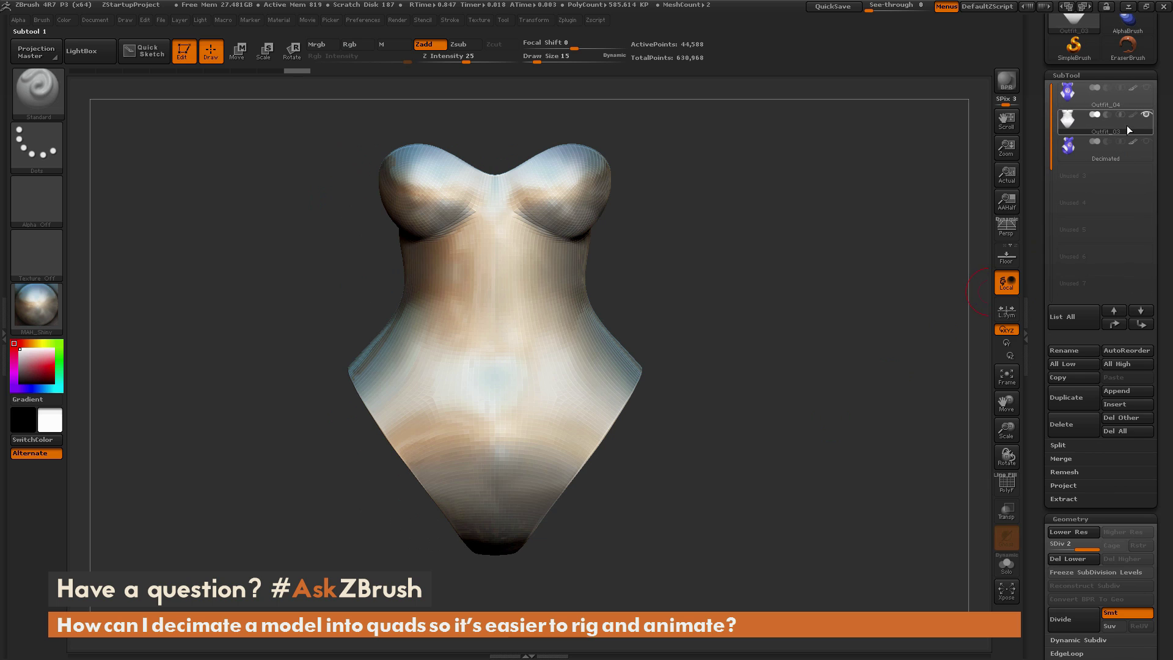
{"action": "mouse_move", "coordinate": [1120, 129]}
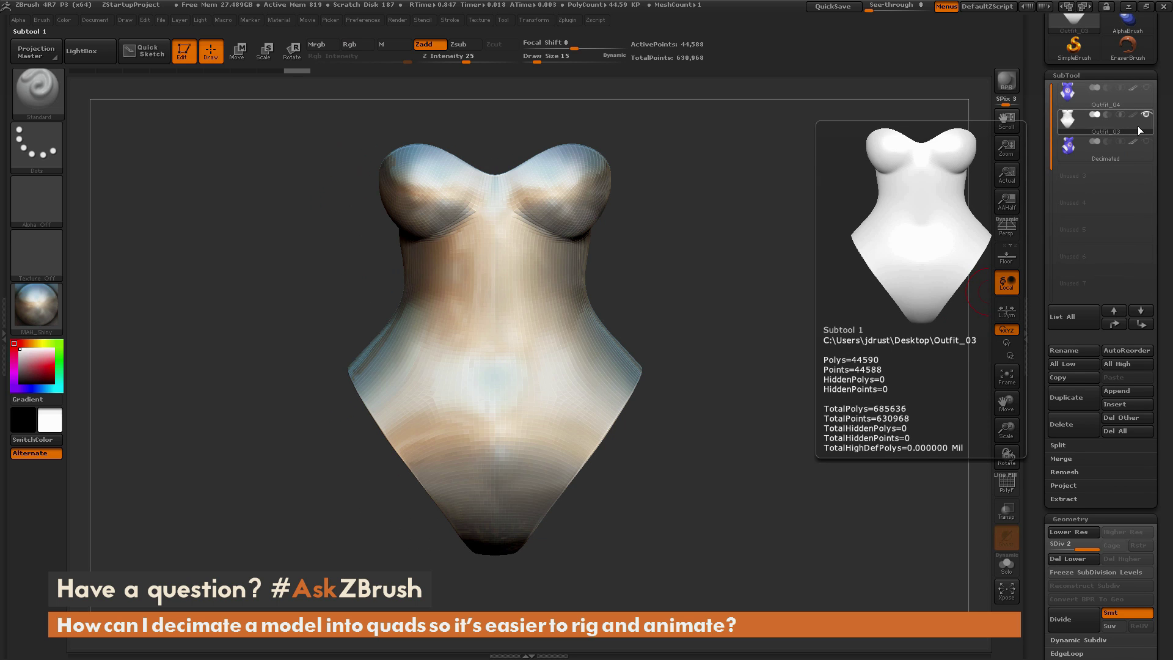
{"action": "mouse_move", "coordinate": [1147, 93]}
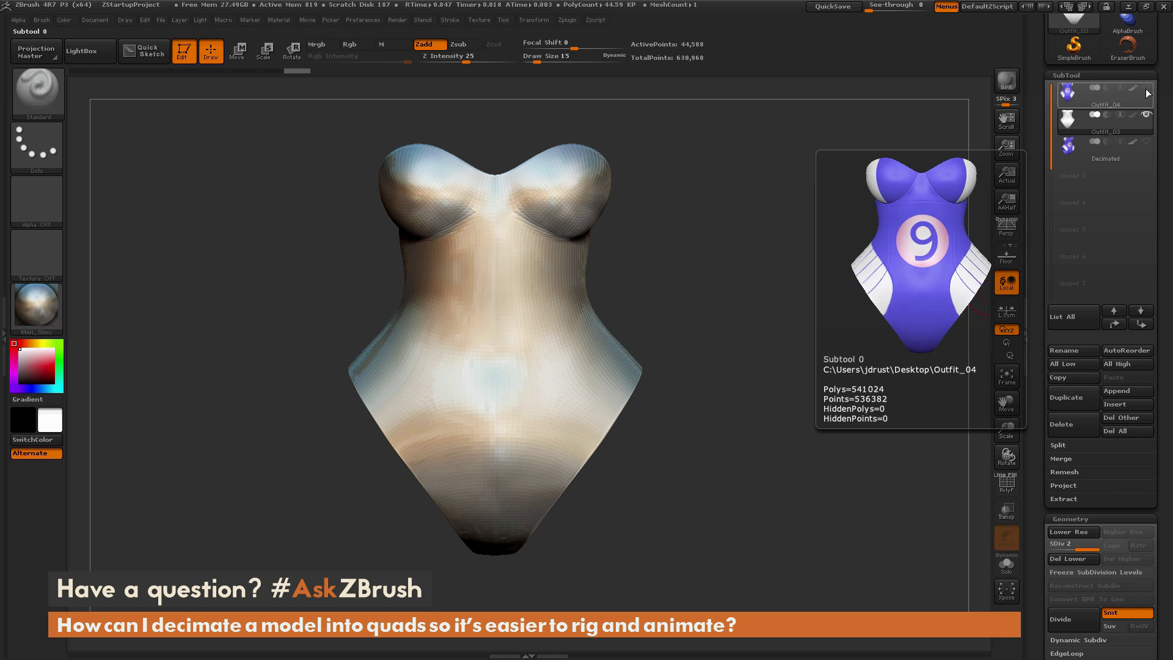
{"action": "left_click", "coordinate": [1146, 89]}
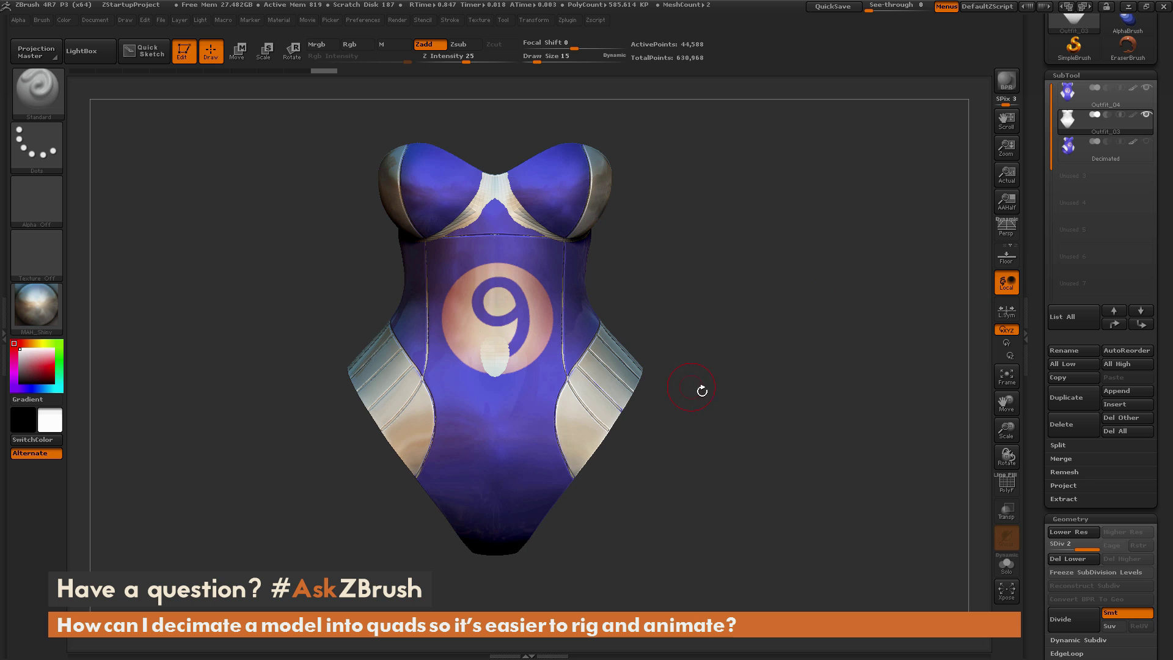
{"action": "left_click_drag", "start_coordinate": [823, 308], "coordinate": [829, 358]}
{"action": "mouse_move", "coordinate": [1089, 127]}
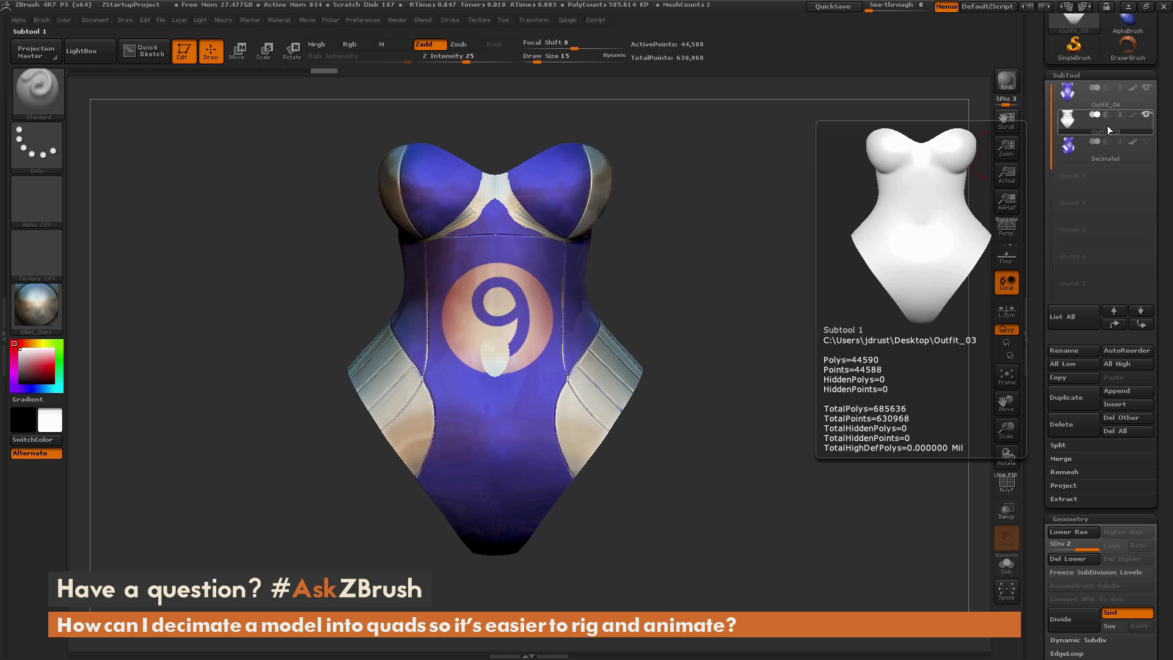
{"action": "mouse_move", "coordinate": [1086, 100]}
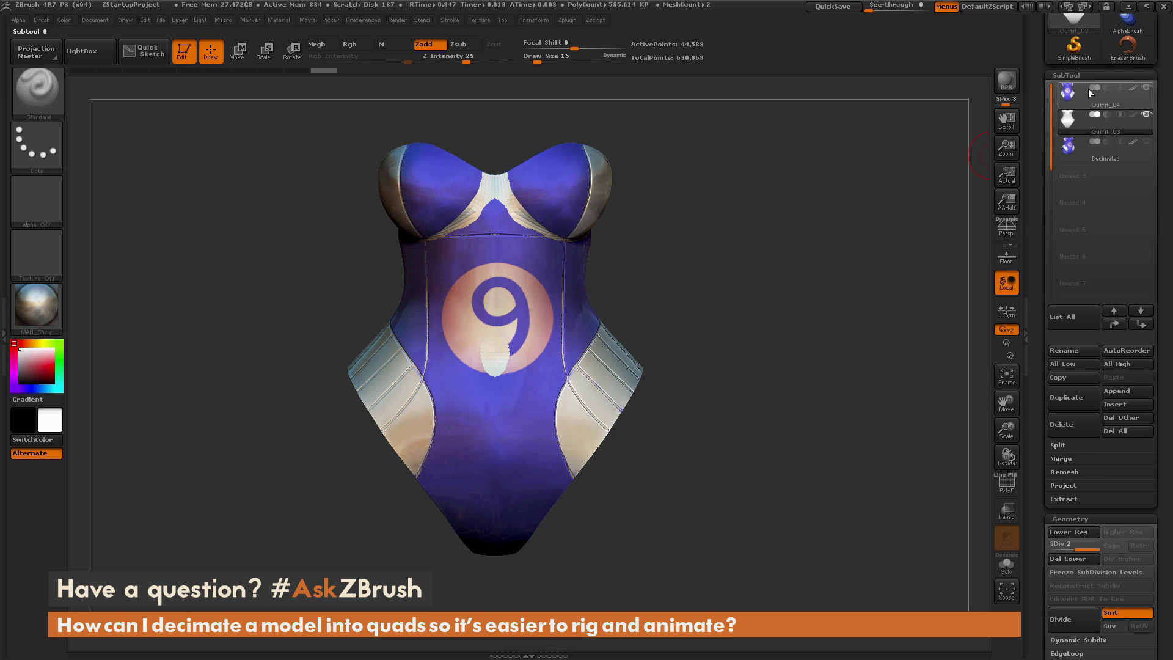
Step: Run SubTool > Project > ProjectAll, answering NO to the PolyPaint projection prompt
{"action": "left_click", "coordinate": [1064, 485]}
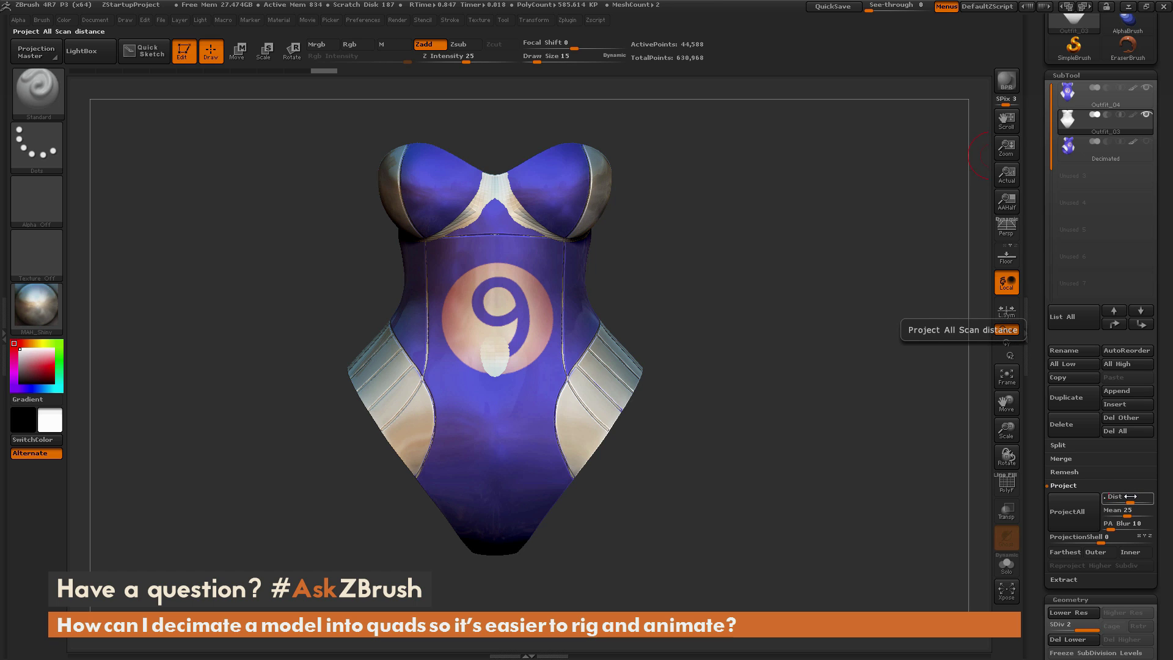
{"action": "left_click", "coordinate": [1083, 498]}
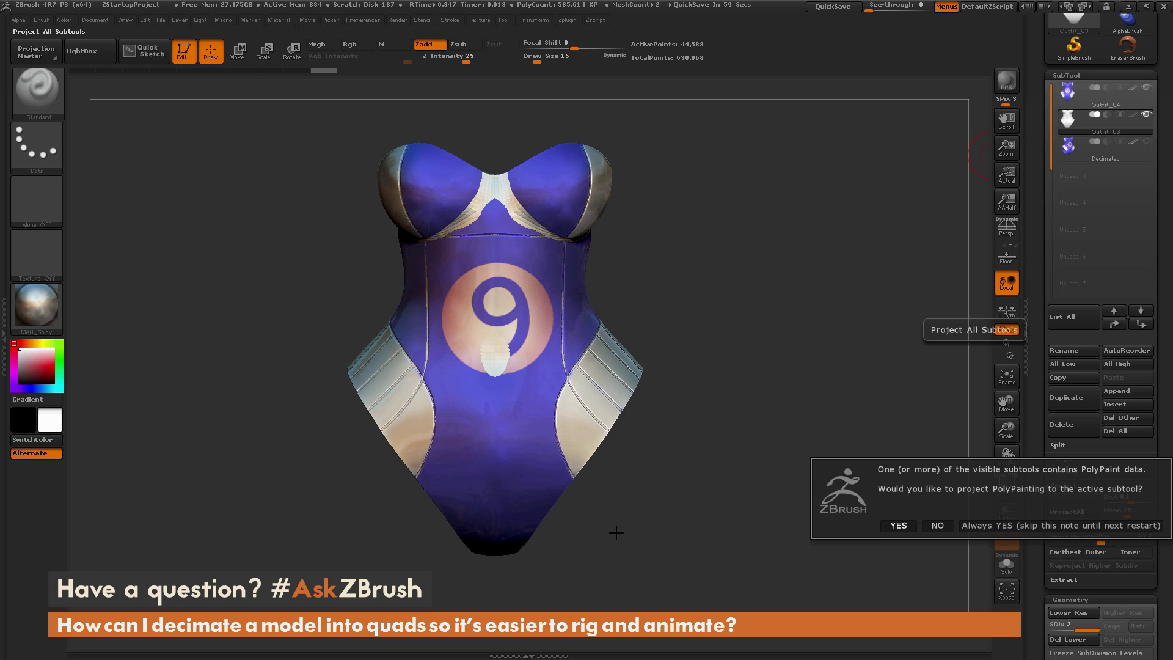
{"action": "left_click", "coordinate": [932, 526]}
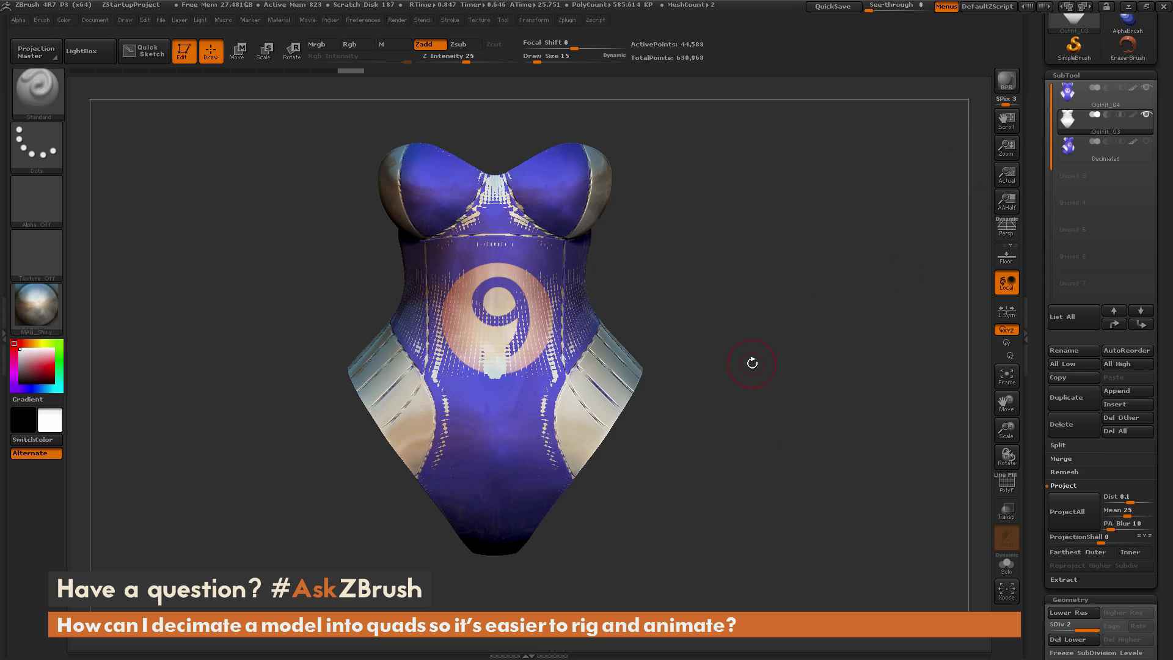
Step: Show only the active Outfit_03 corset and subdivide it to level 3
{"action": "left_click", "coordinate": [1006, 564]}
{"action": "mouse_move", "coordinate": [822, 378]}
{"action": "left_mouse_down"}
{"action": "mouse_move", "coordinate": [915, 384]}
{"action": "mouse_move", "coordinate": [798, 379]}
{"action": "mouse_move", "coordinate": [814, 379]}
{"action": "mouse_move", "coordinate": [803, 364]}
{"action": "left_mouse_up"}
{"action": "scroll", "coordinate": [1069, 519], "scroll_direction": "down", "scroll_amount": 5}
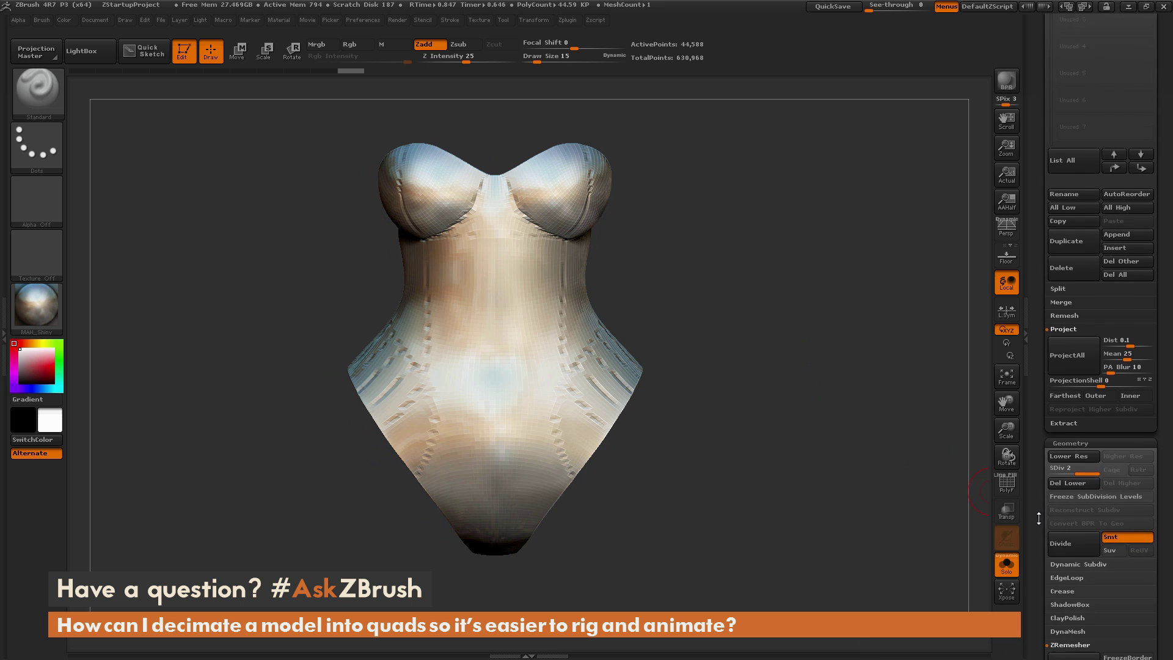
{"action": "left_click", "coordinate": [1063, 516]}
{"action": "left_click_drag", "start_coordinate": [764, 298], "coordinate": [798, 290]}
{"action": "scroll", "coordinate": [1069, 397], "scroll_direction": "up", "scroll_amount": 3}
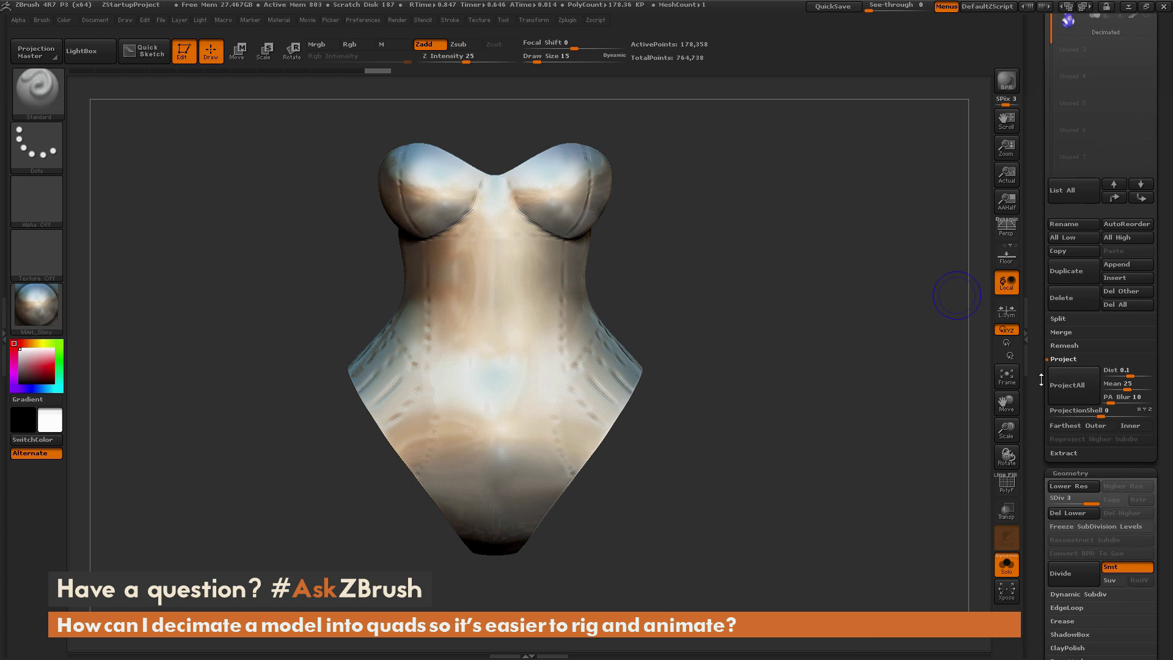
Step: Run ProjectAll again without polypaint to sharpen the stitched seams
{"action": "left_click", "coordinate": [1069, 413]}
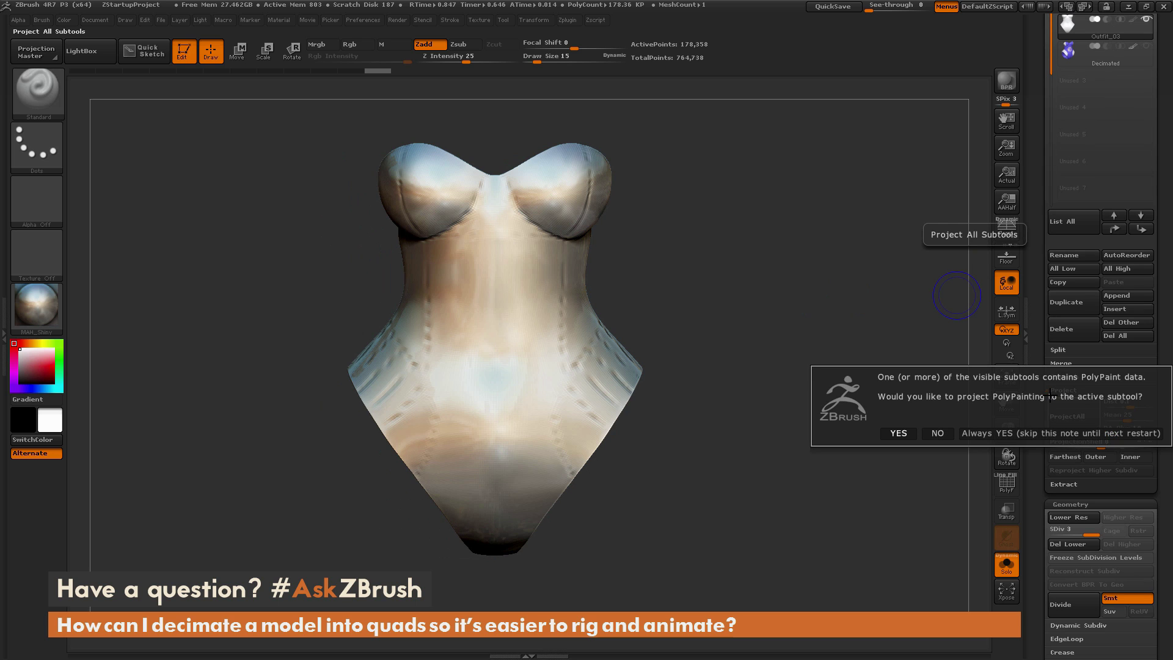
{"action": "left_click", "coordinate": [937, 433]}
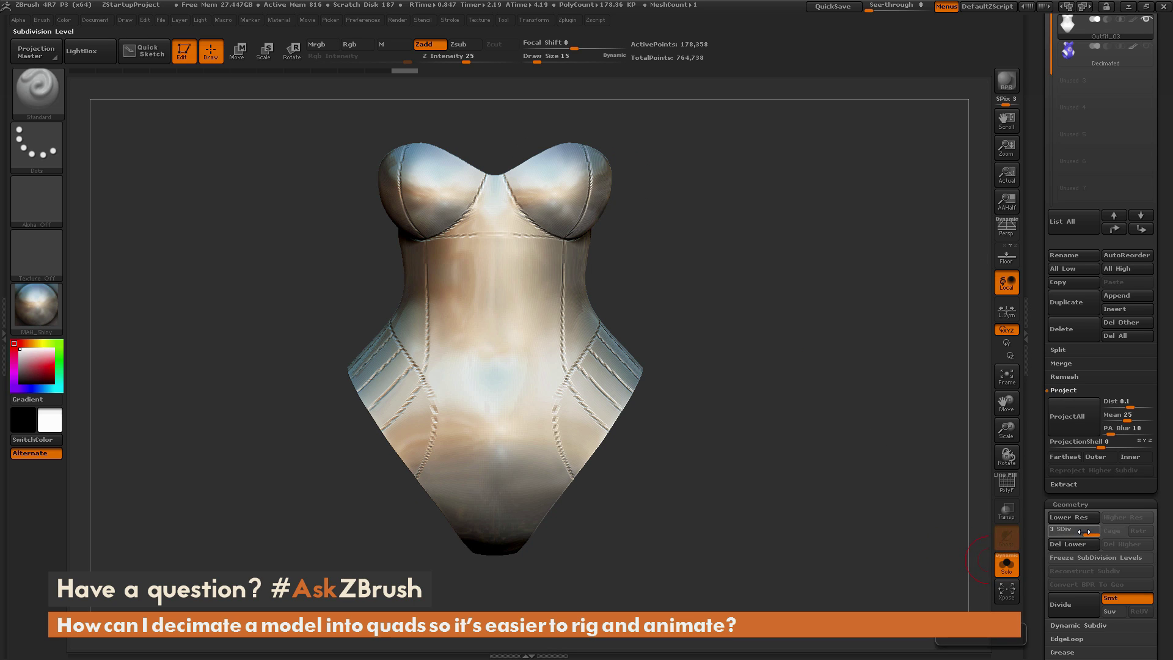
{"action": "scroll", "coordinate": [1081, 568], "scroll_direction": "down", "scroll_amount": 1}
Step: Subdivide the corset one more level, to level 4
{"action": "left_click", "coordinate": [1087, 596]}
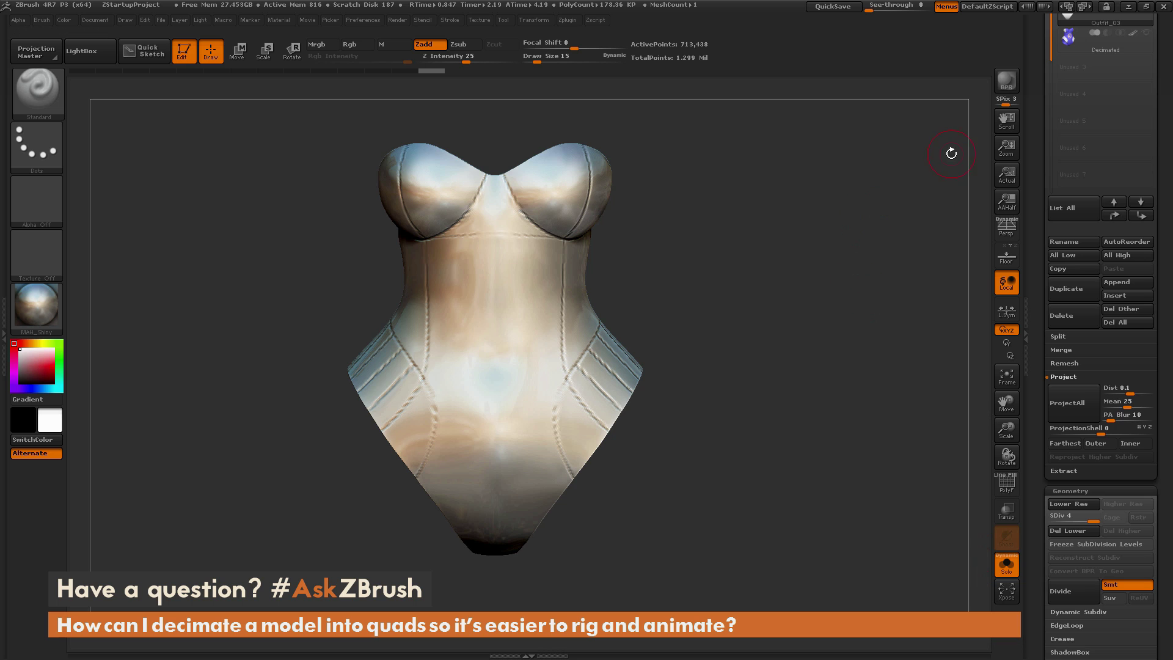
{"action": "left_click_drag", "start_coordinate": [720, 263], "coordinate": [757, 256]}
{"action": "scroll", "coordinate": [1043, 200], "scroll_direction": "up", "scroll_amount": 5}
Step: Run ProjectAll again to restore the 9-logo polypaint over the crisp stitched seams
{"action": "mouse_move", "coordinate": [1135, 160]}
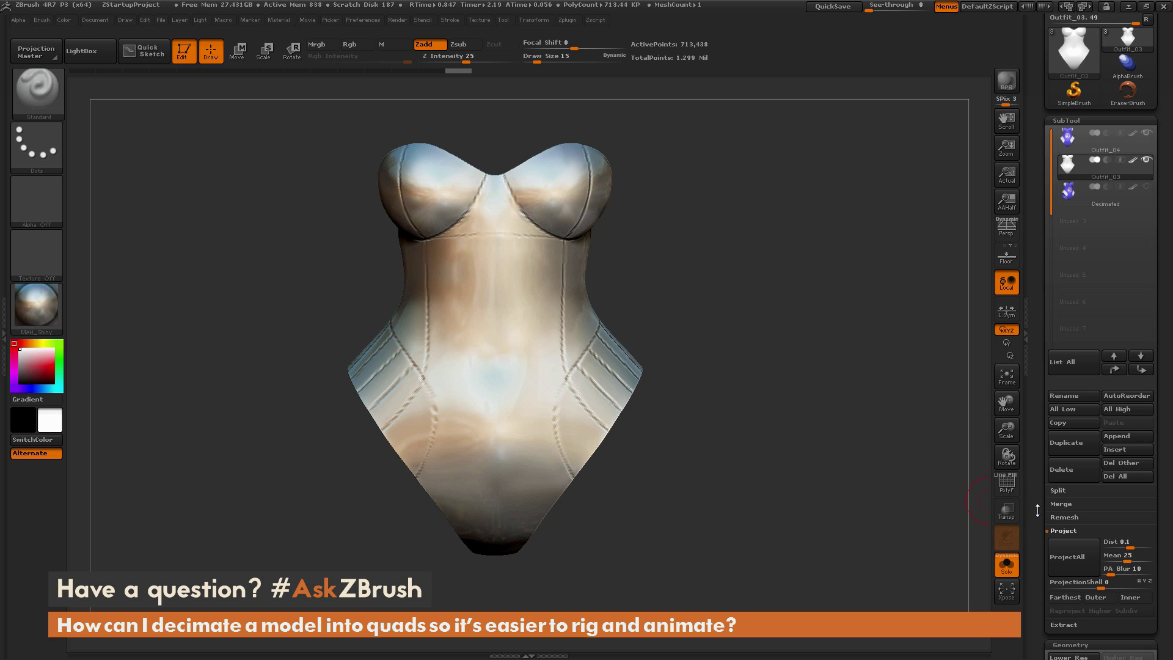
{"action": "scroll", "coordinate": [1060, 491], "scroll_direction": "down", "scroll_amount": 2}
{"action": "left_click", "coordinate": [1061, 491]}
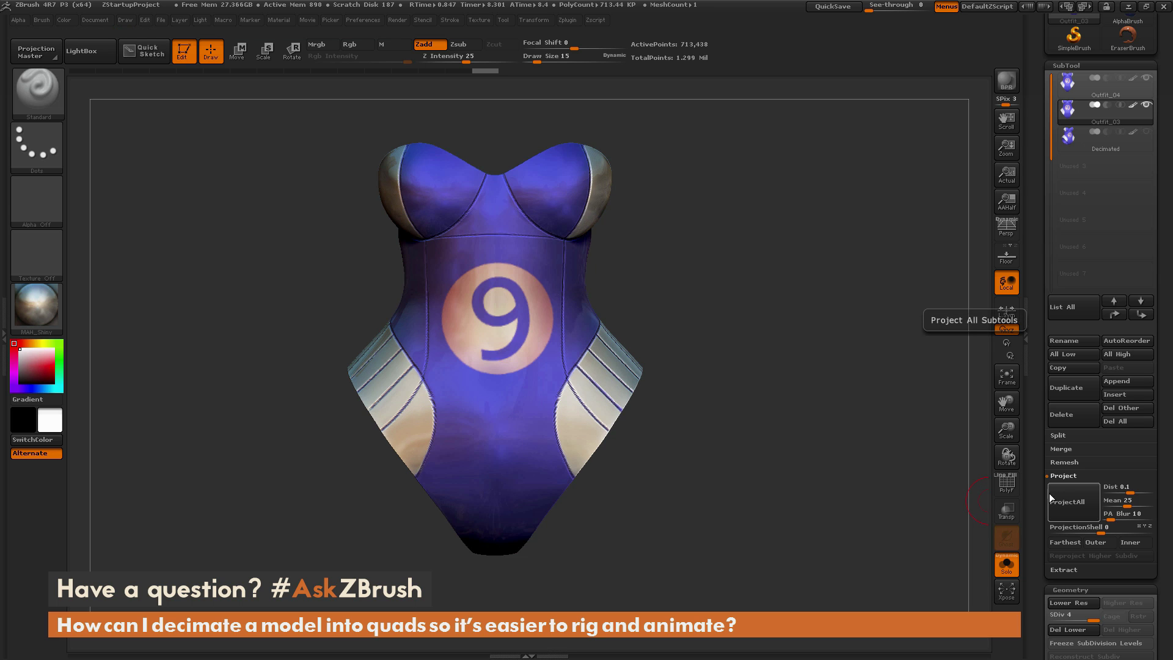
{"action": "left_click_drag", "start_coordinate": [798, 303], "coordinate": [794, 335]}
{"action": "left_click_drag", "start_coordinate": [812, 450], "coordinate": [866, 447]}
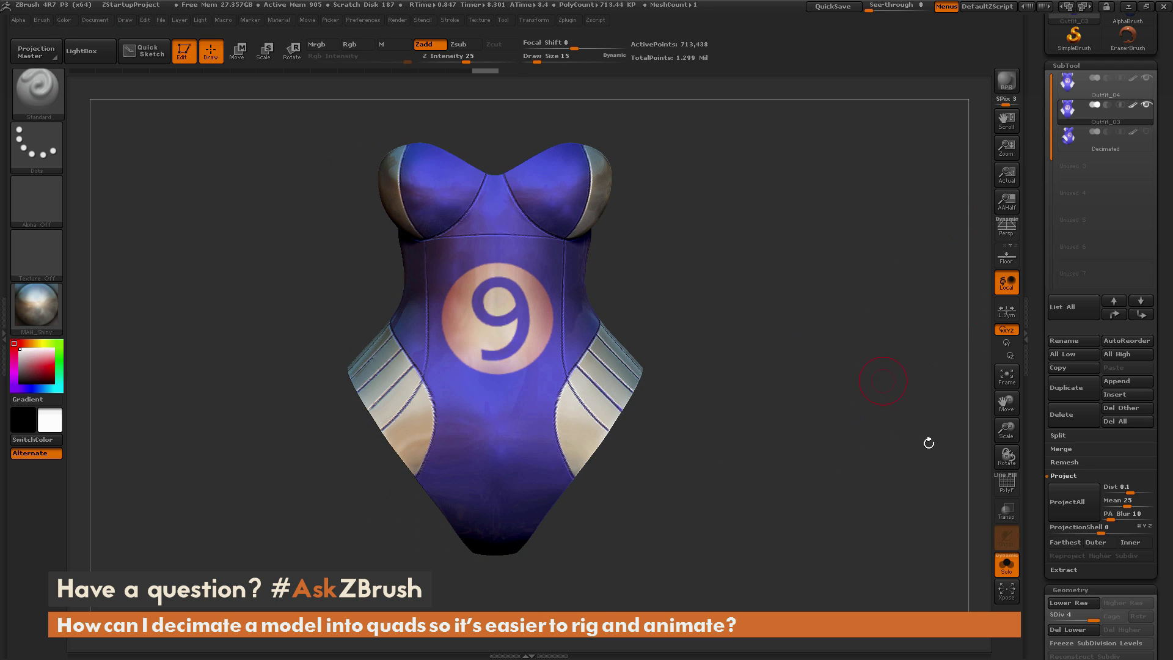
Step: Frame the corset in the canvas and turn it to a straight front view
{"action": "left_click_drag", "start_coordinate": [864, 454], "coordinate": [793, 423]}
{"action": "key", "text": "f"}
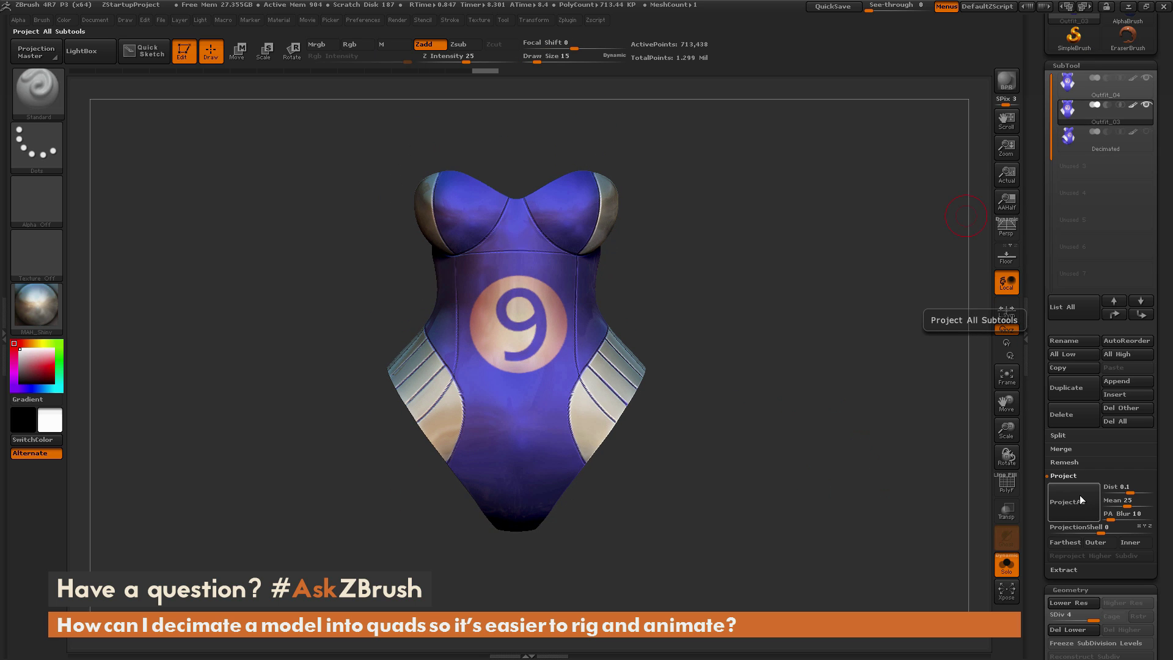
{"action": "mouse_move", "coordinate": [1071, 97]}
{"action": "mouse_move", "coordinate": [860, 445]}
{"action": "left_mouse_down"}
{"action": "mouse_move", "coordinate": [819, 456]}
{"action": "mouse_move", "coordinate": [854, 449]}
{"action": "left_mouse_up"}
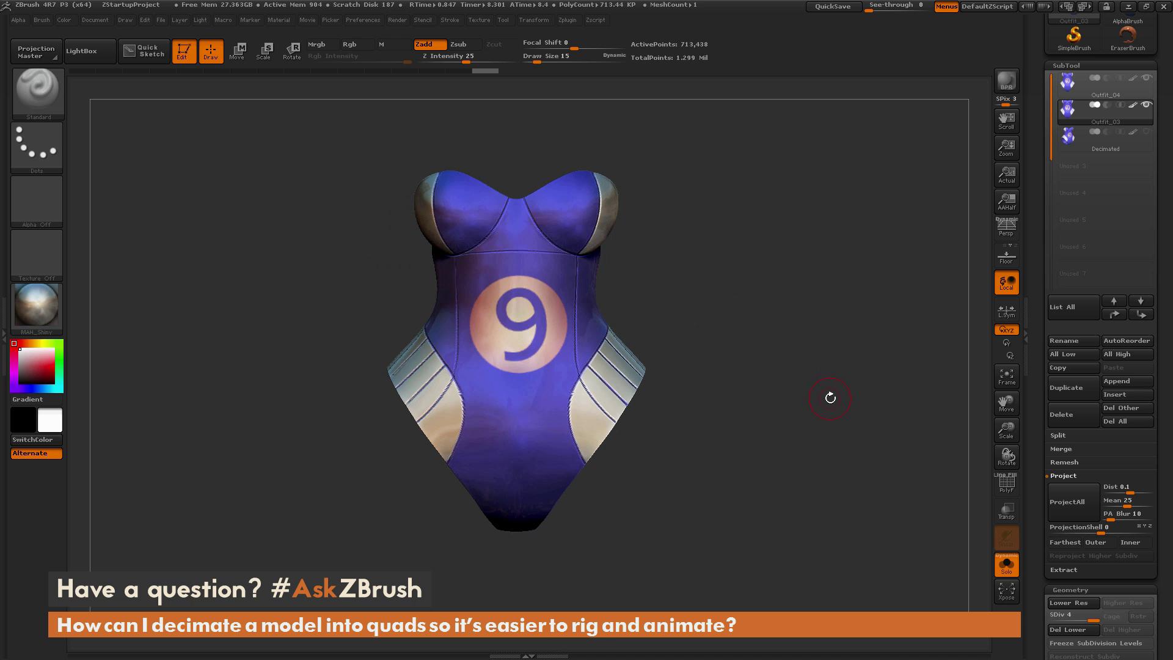
{"action": "left_click_drag", "start_coordinate": [836, 419], "coordinate": [840, 380]}
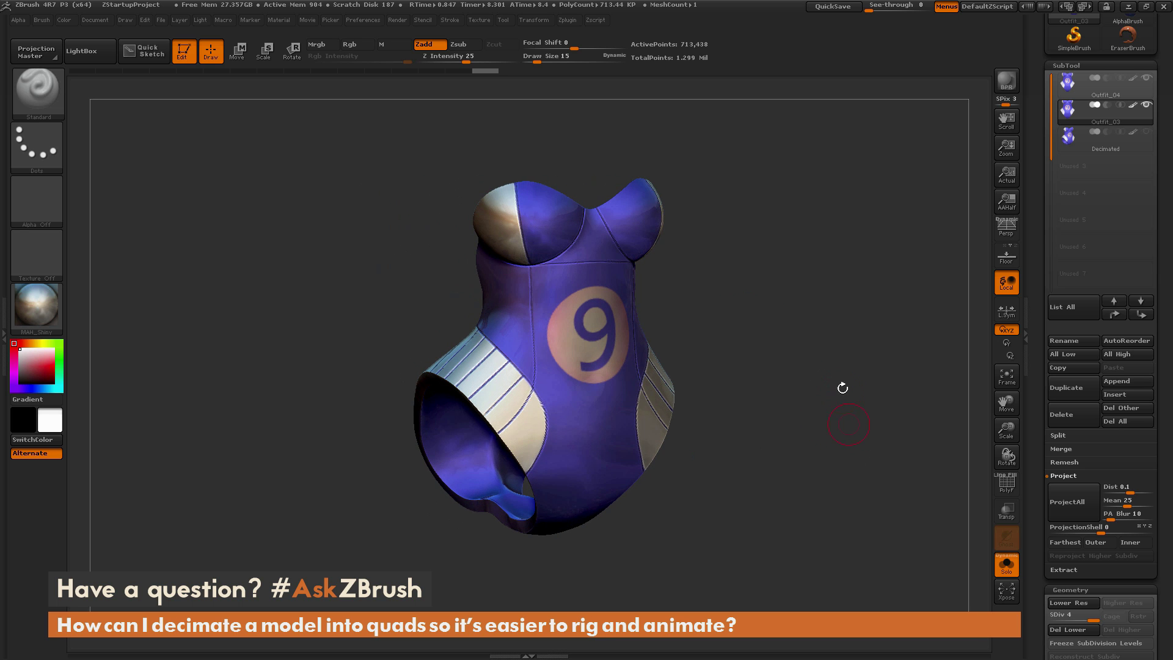
{"action": "mouse_move", "coordinate": [769, 495]}
{"action": "left_mouse_down"}
{"action": "mouse_move", "coordinate": [721, 498]}
{"action": "mouse_move", "coordinate": [777, 495]}
{"action": "mouse_move", "coordinate": [767, 479]}
{"action": "left_mouse_up"}
{"action": "left_click_drag", "start_coordinate": [811, 366], "coordinate": [571, 319]}
{"action": "mouse_move", "coordinate": [827, 482]}
{"action": "left_mouse_down"}
{"action": "mouse_move", "coordinate": [800, 484]}
{"action": "mouse_move", "coordinate": [819, 486]}
{"action": "left_mouse_up"}
{"action": "scroll", "coordinate": [1035, 536], "scroll_direction": "down", "scroll_amount": 5}
{"action": "scroll", "coordinate": [1035, 536], "scroll_direction": "down", "scroll_amount": 1}
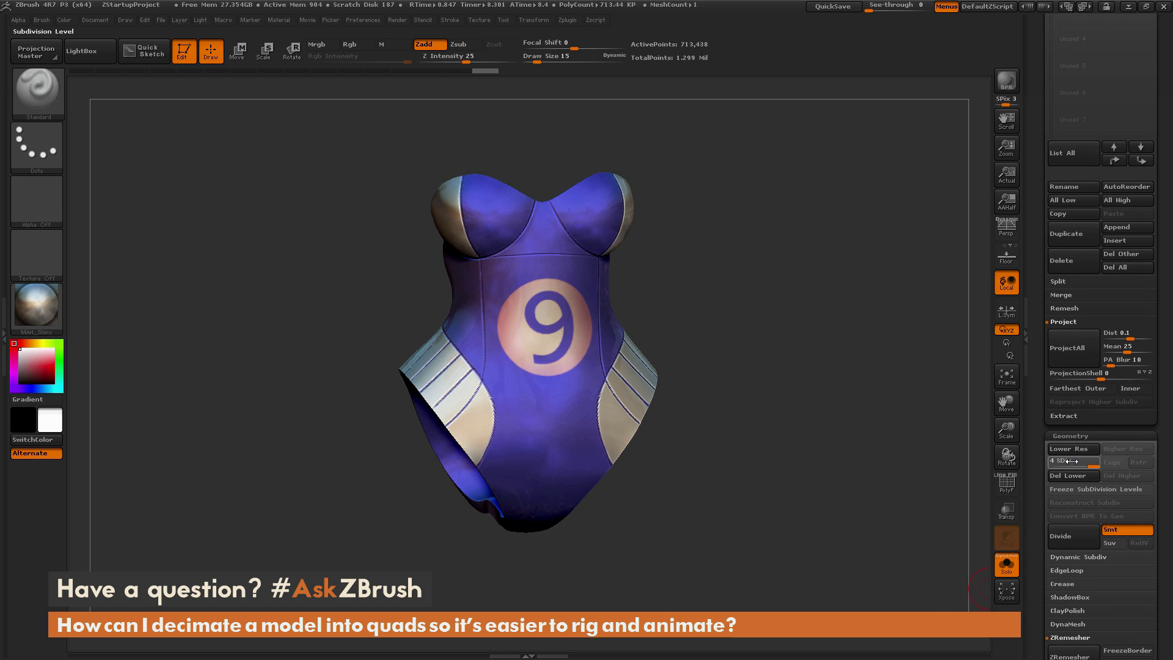
Step: Drop the corset from SDiv 4 to 1 and turn on its PolyFrame wireframe
{"action": "left_click_drag", "start_coordinate": [1091, 462], "coordinate": [1048, 470]}
{"action": "left_click_drag", "start_coordinate": [819, 474], "coordinate": [801, 490]}
{"action": "key", "text": "shift+f"}
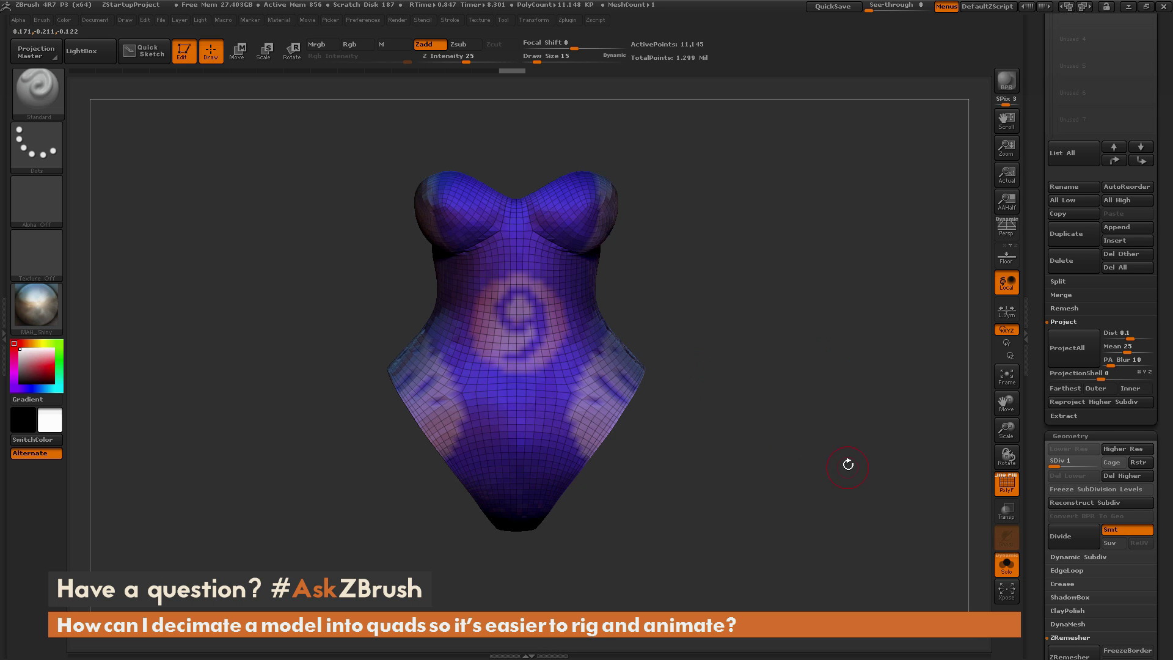
{"action": "left_click_drag", "start_coordinate": [849, 458], "coordinate": [800, 452]}
Step: Return the corset to SDiv 4 with PolyFrame off, then lower it back to level 1
{"action": "left_click", "coordinate": [1094, 463]}
{"action": "left_click", "coordinate": [1006, 483]}
{"action": "left_click_drag", "start_coordinate": [804, 406], "coordinate": [808, 455]}
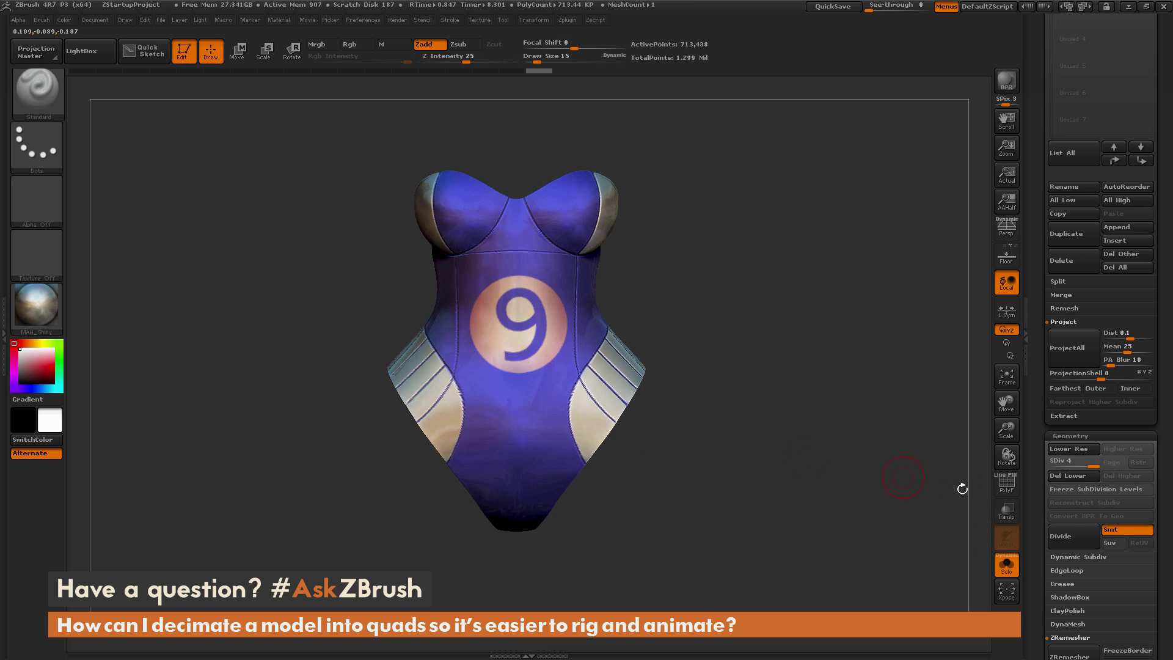
{"action": "left_click_drag", "start_coordinate": [1090, 462], "coordinate": [1058, 466]}
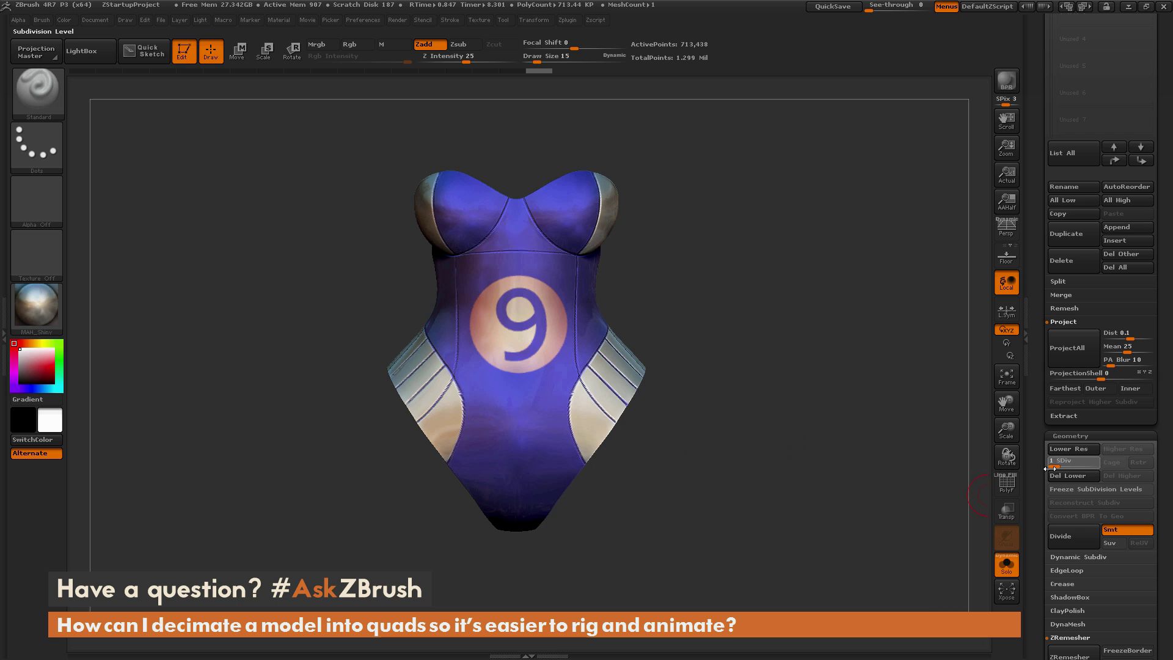
{"action": "left_click_drag", "start_coordinate": [756, 359], "coordinate": [739, 360]}
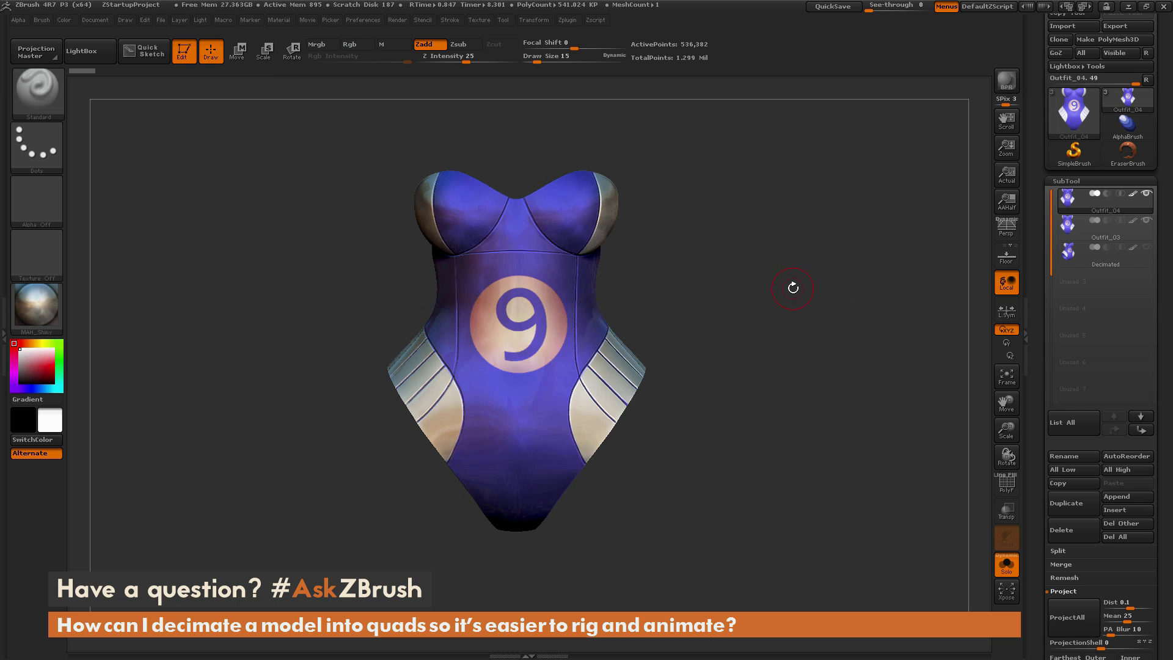
Step: Unwrap the current model's UVs with Zplugin's UV Master
{"action": "left_click", "coordinate": [568, 20]}
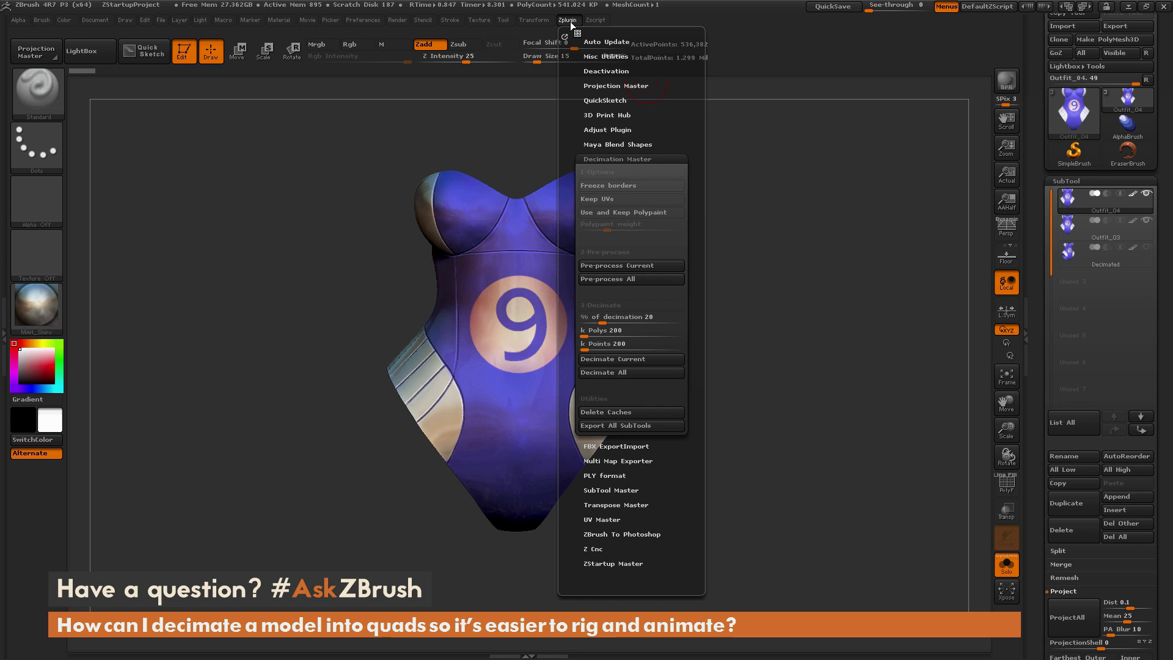
{"action": "left_click", "coordinate": [611, 158]}
{"action": "left_click", "coordinate": [612, 245]}
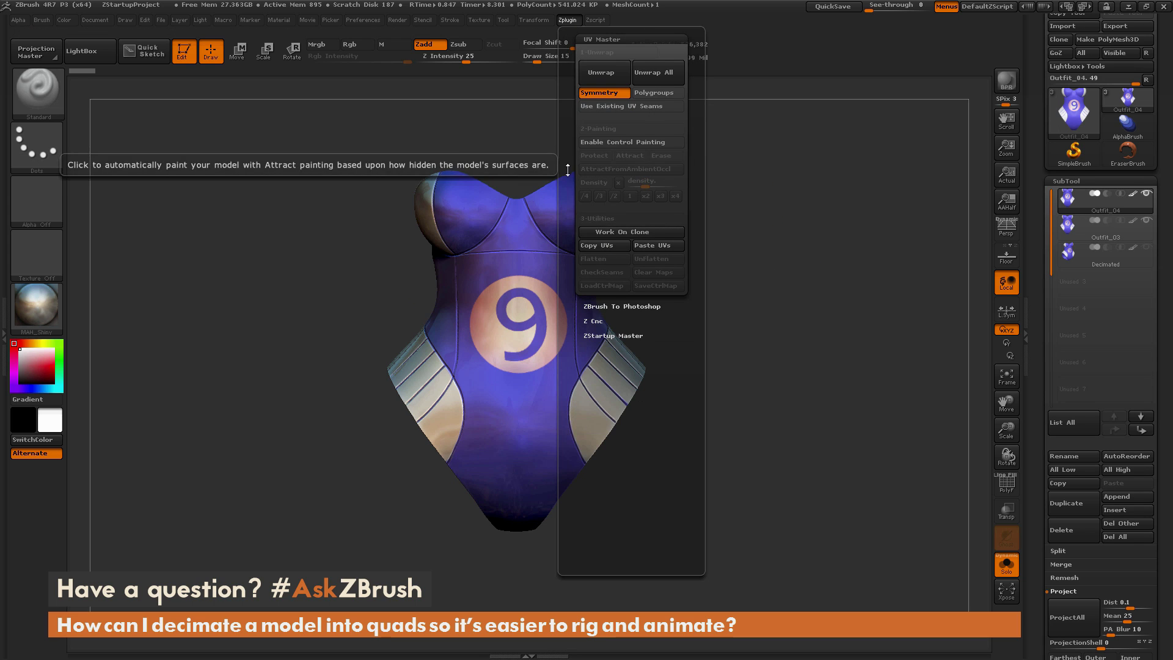
{"action": "left_click", "coordinate": [603, 117]}
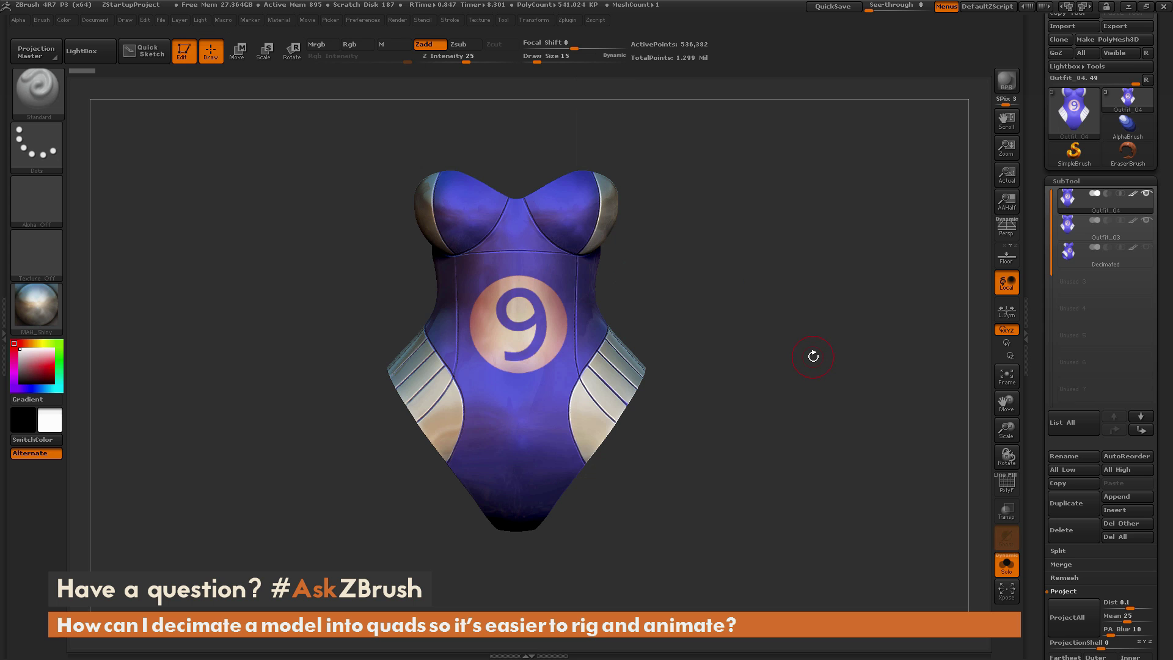
Step: Make the remeshed Outfit_03 corset the active subtool
{"action": "left_click", "coordinate": [1102, 233]}
{"action": "left_click_drag", "start_coordinate": [838, 340], "coordinate": [825, 153]}
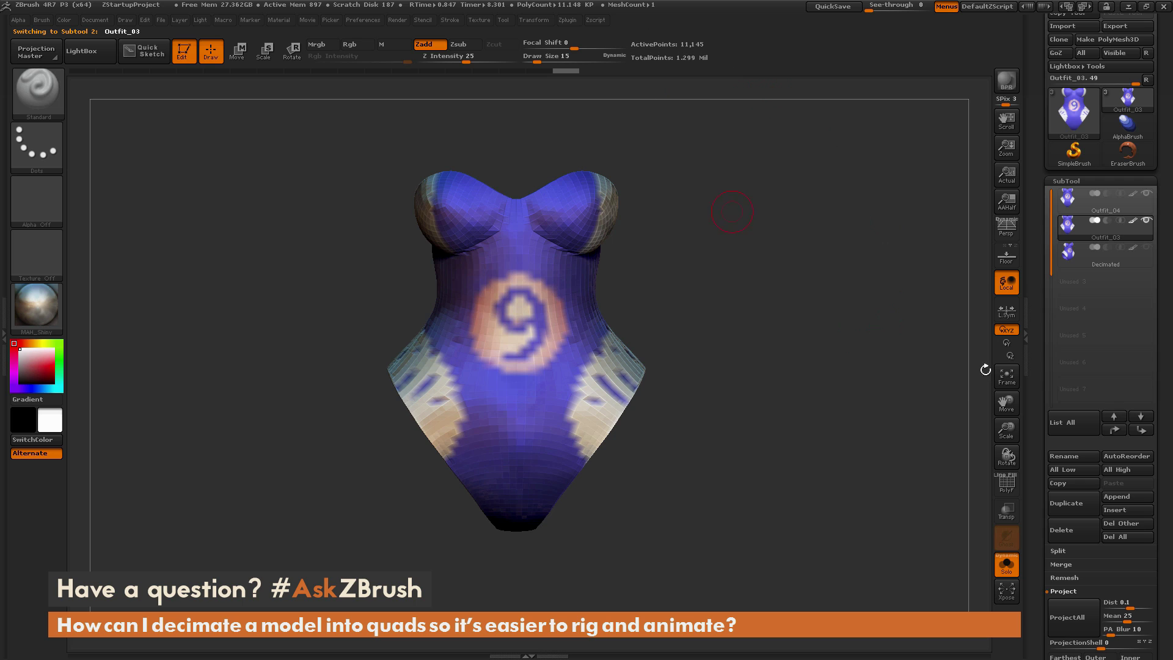
{"action": "left_click_drag", "start_coordinate": [1042, 521], "coordinate": [1037, 430]}
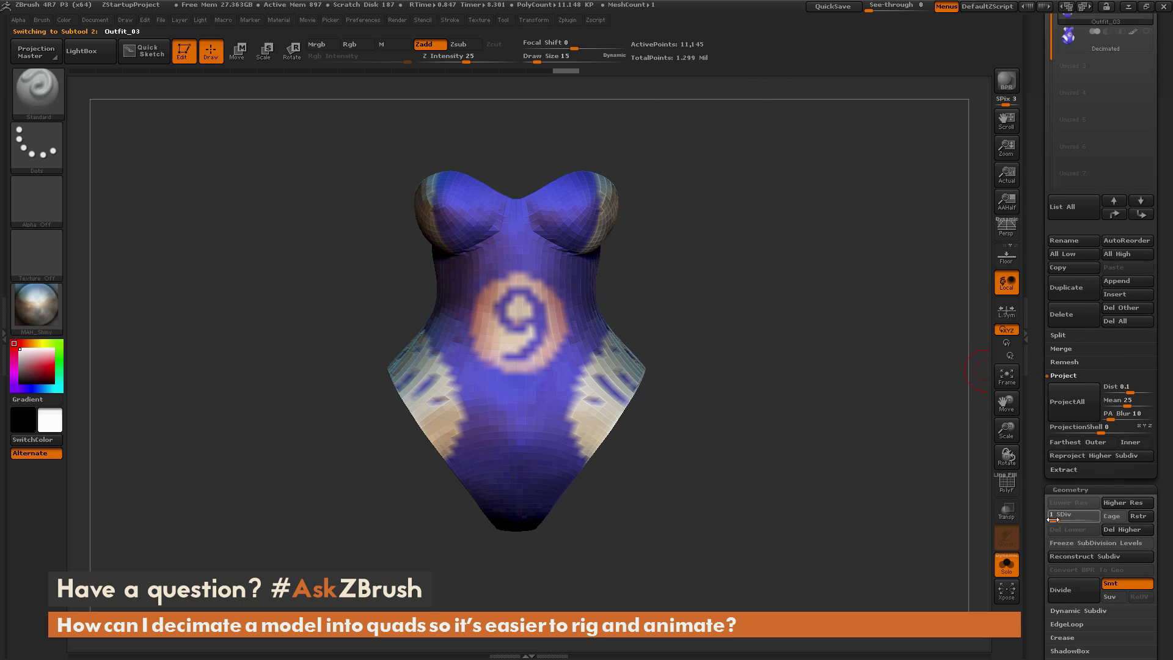
{"action": "left_click", "coordinate": [571, 23]}
Step: Raise the corset to subdivision level 4 and orbit to check its left-side opening
{"action": "key", "text": "d"}
{"action": "key", "text": "d"}
{"action": "key", "text": "d"}
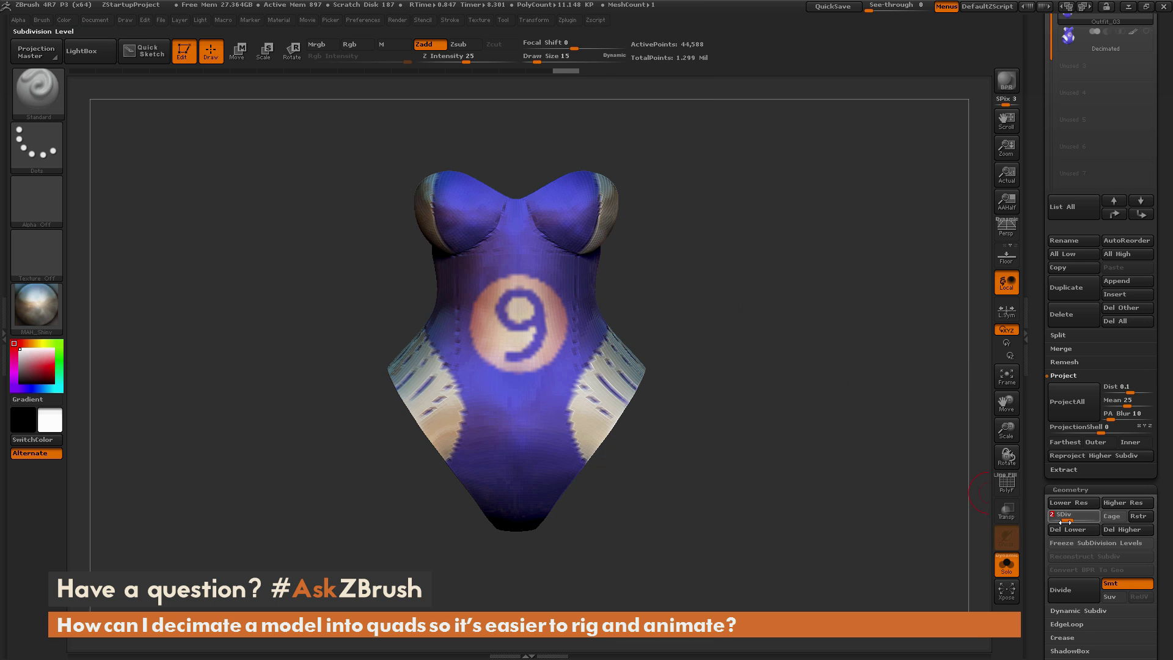
{"action": "mouse_move", "coordinate": [819, 392]}
{"action": "left_mouse_down"}
{"action": "mouse_move", "coordinate": [785, 398]}
{"action": "mouse_move", "coordinate": [815, 394]}
{"action": "left_mouse_up"}
{"action": "left_click_drag", "start_coordinate": [851, 324], "coordinate": [879, 440]}
{"action": "mouse_move", "coordinate": [1091, 502]}
{"action": "left_mouse_down"}
{"action": "mouse_move", "coordinate": [1053, 502]}
{"action": "mouse_move", "coordinate": [1094, 502]}
{"action": "left_mouse_up"}
{"action": "left_click_drag", "start_coordinate": [807, 326], "coordinate": [818, 325]}
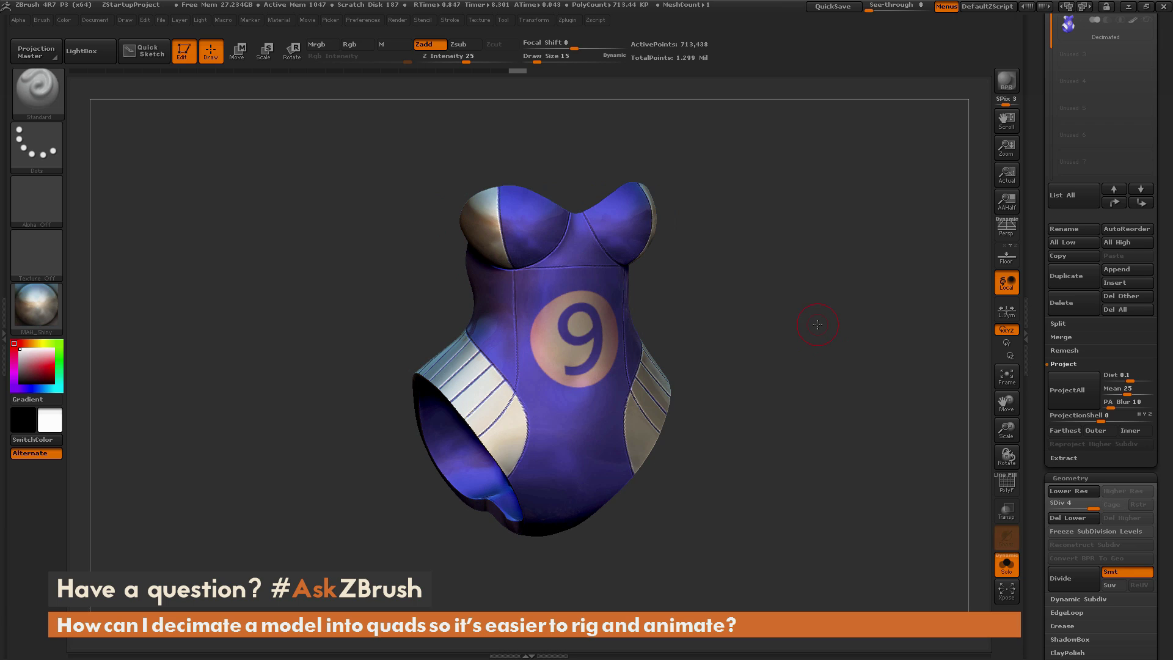